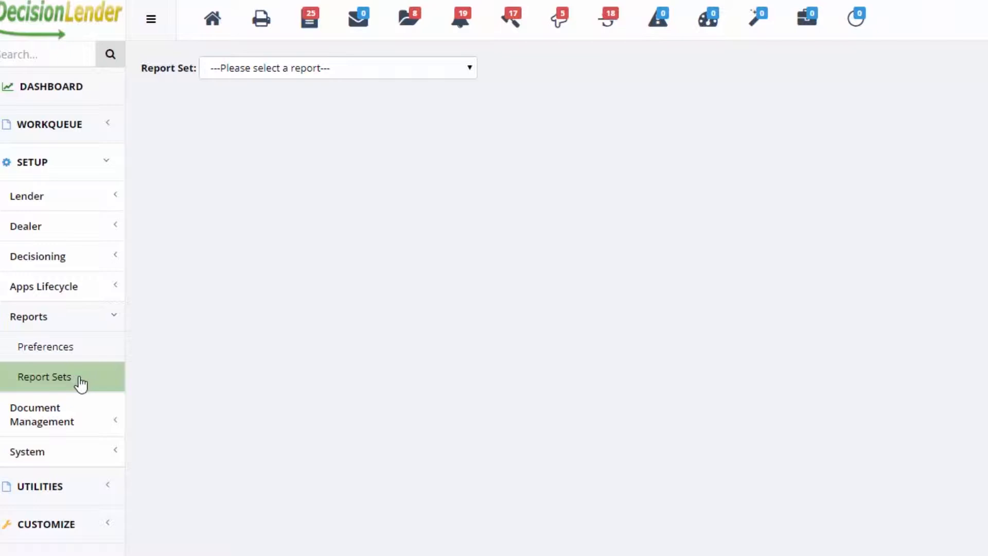
Load the Applications Comprehensive Report set, then disable the report and enable it again.
click(362, 63)
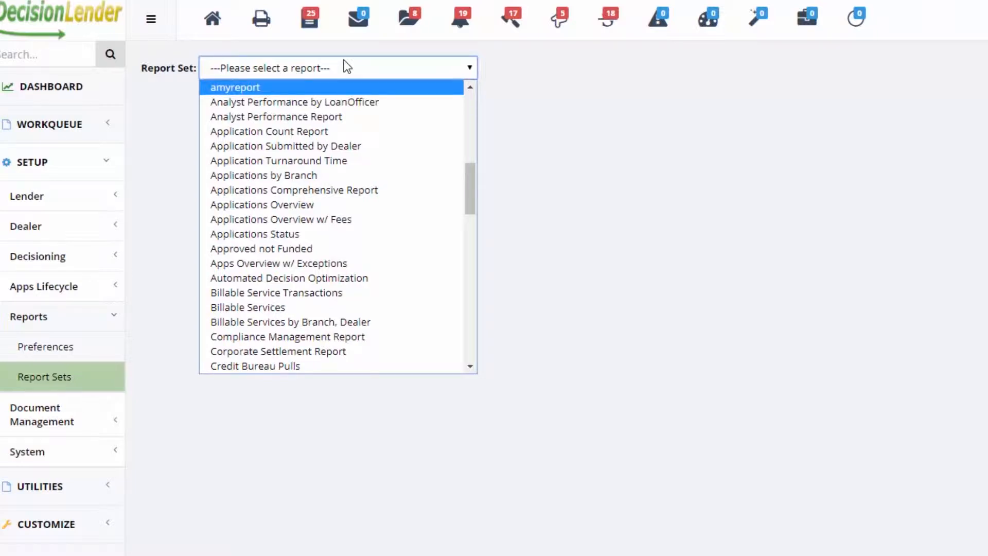
click(372, 193)
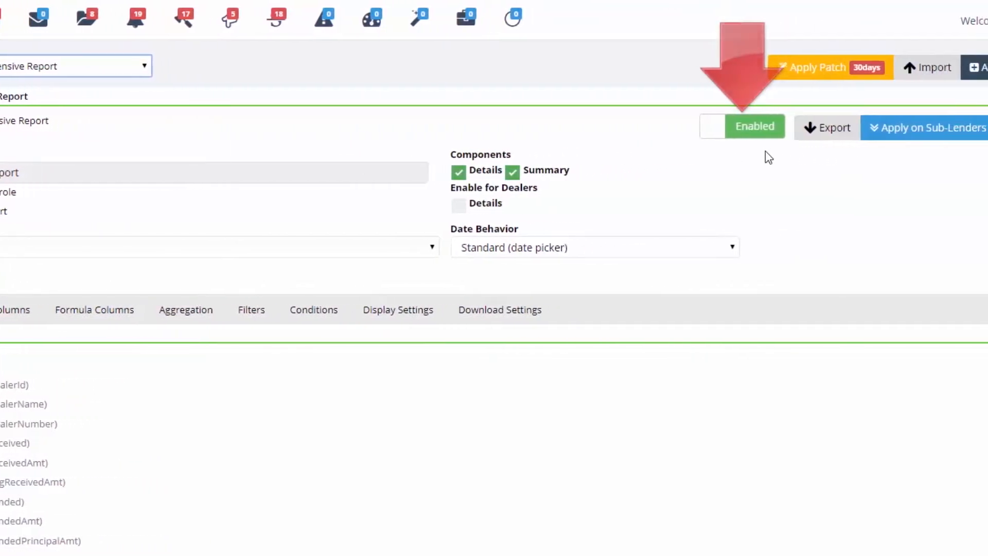
click(702, 130)
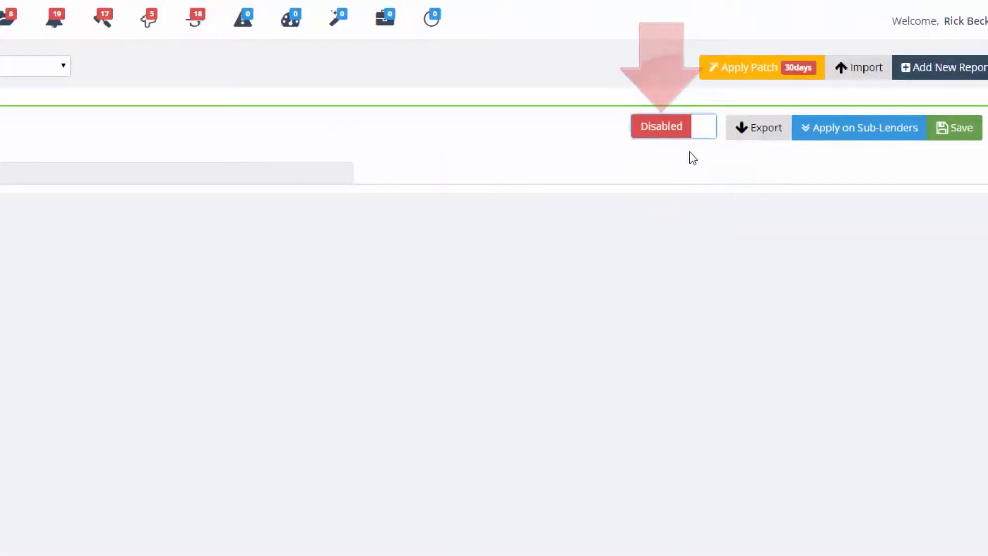
click(685, 133)
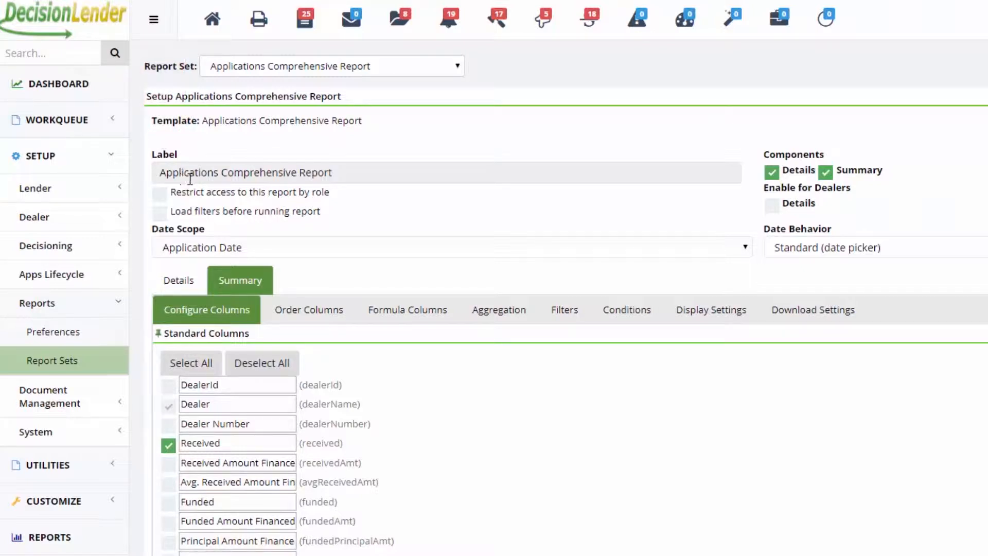
Restrict report access by role, load filters before running the report, and enable the Details component for dealers.
click(161, 194)
click(159, 213)
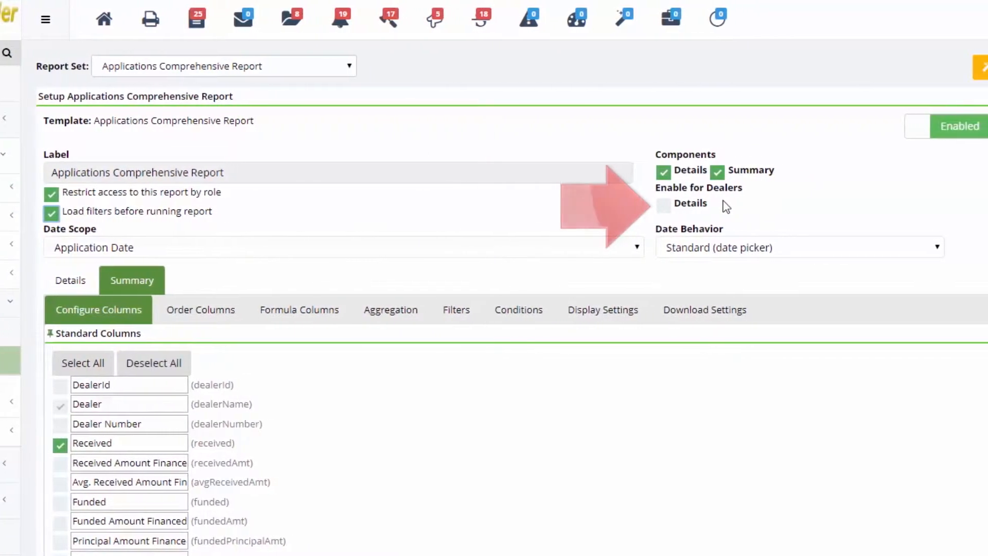
click(661, 206)
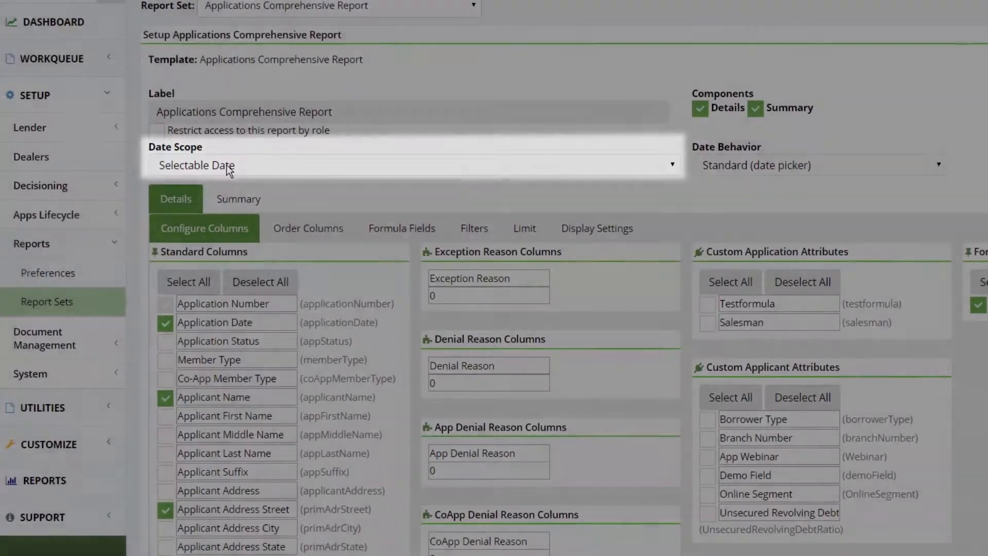
Set the report's date scope to Application Date and its date behavior to Previous month.
click(227, 166)
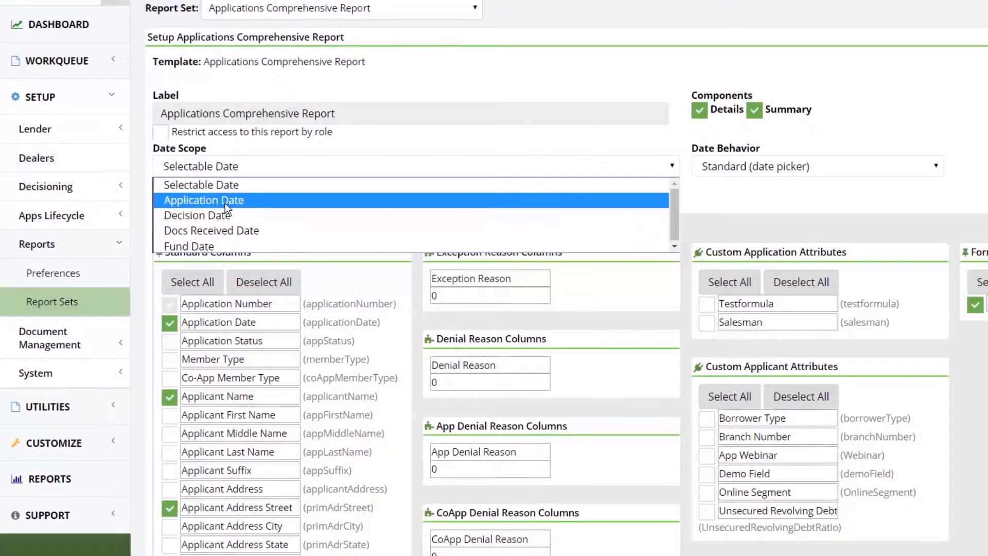
click(225, 202)
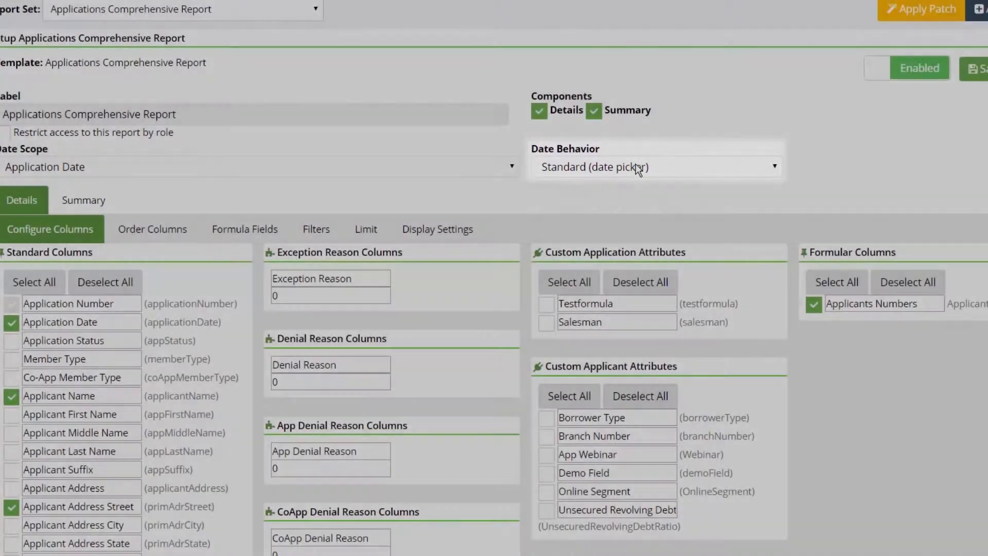
click(655, 165)
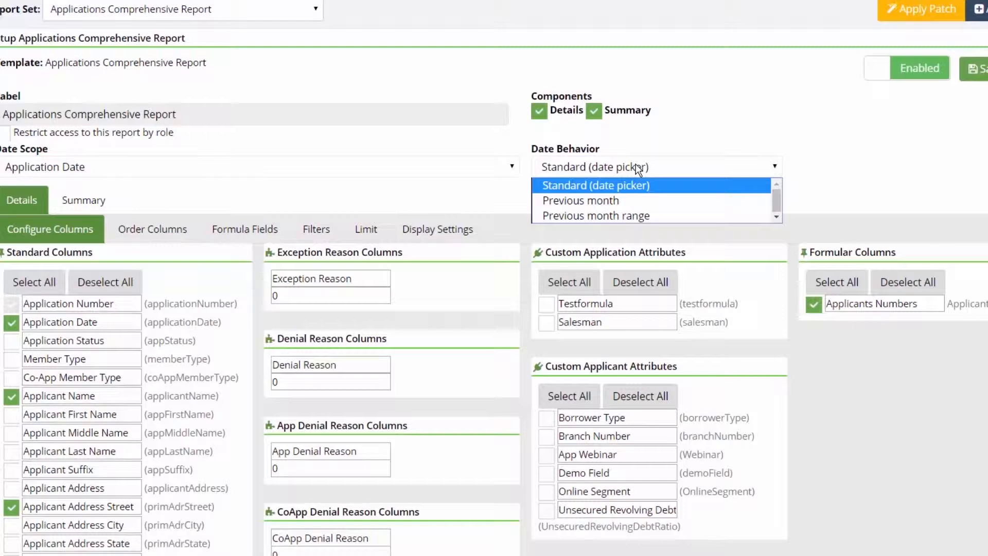
click(610, 205)
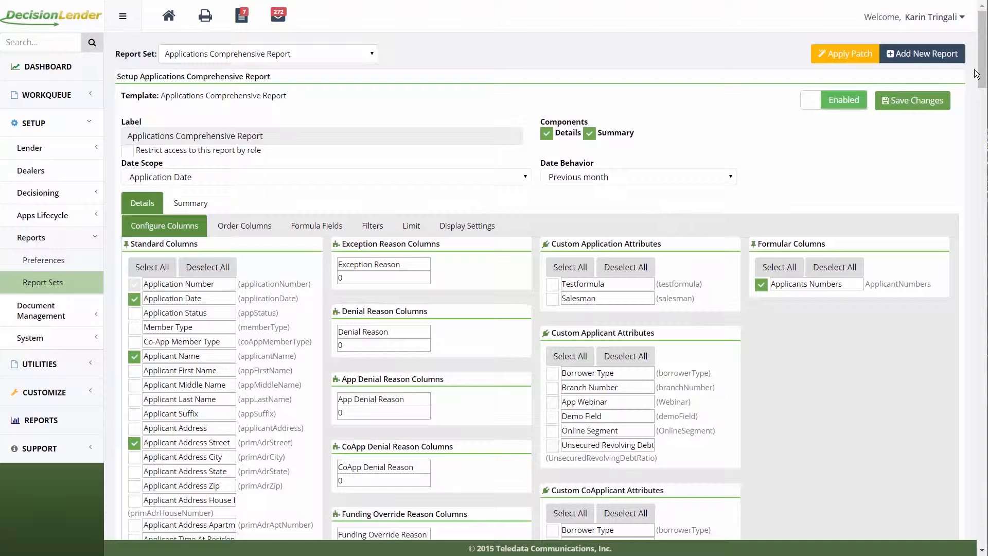
In the Details columns, include Member Type and Applicant Address State, leave out Applicant Middle Name and Applicant Address Street, and save the report.
scroll(983, 82, down, 3)
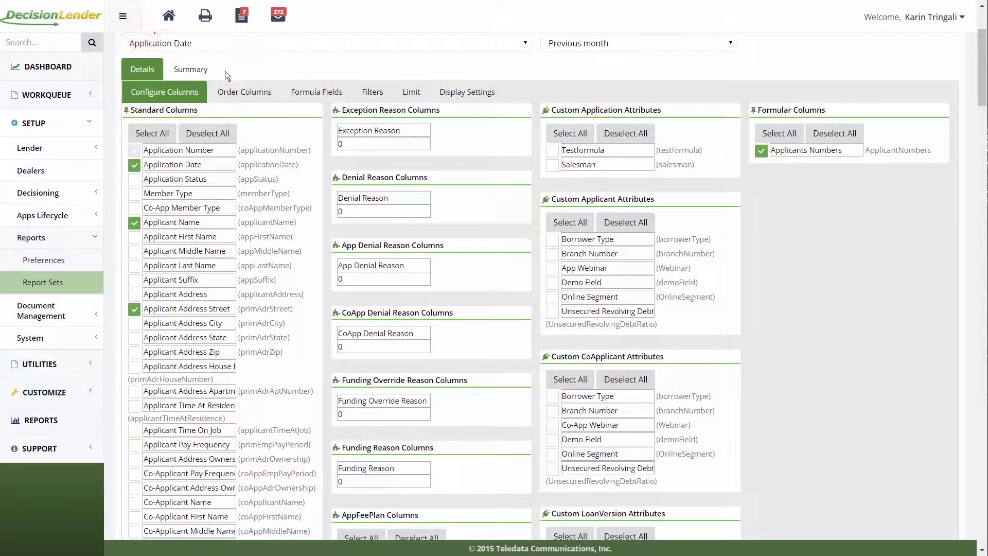
click(198, 72)
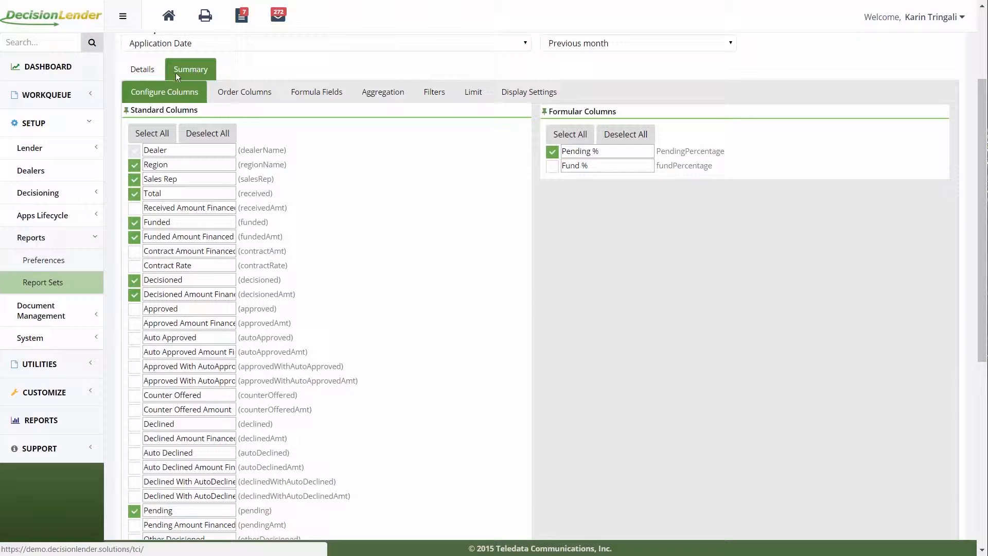
click(148, 75)
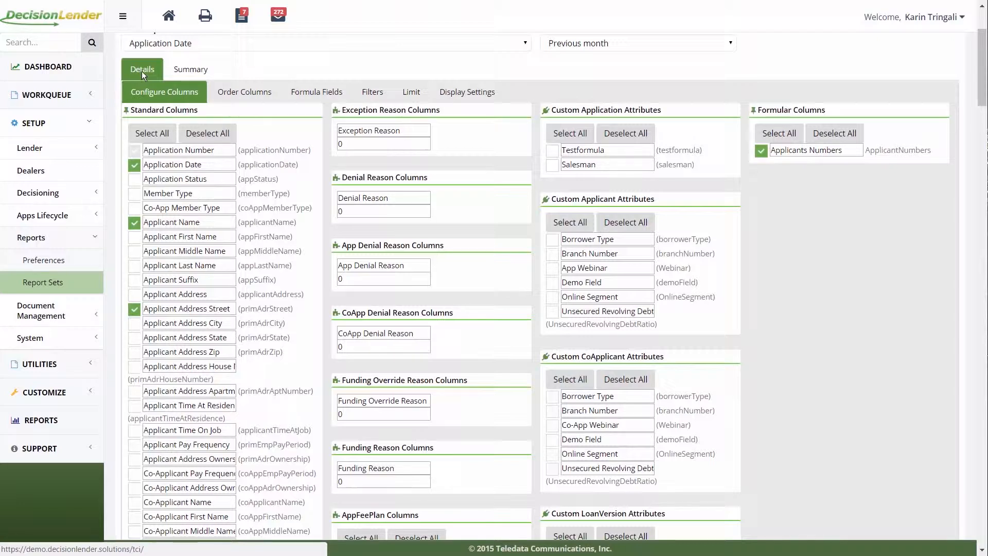
click(135, 194)
click(136, 251)
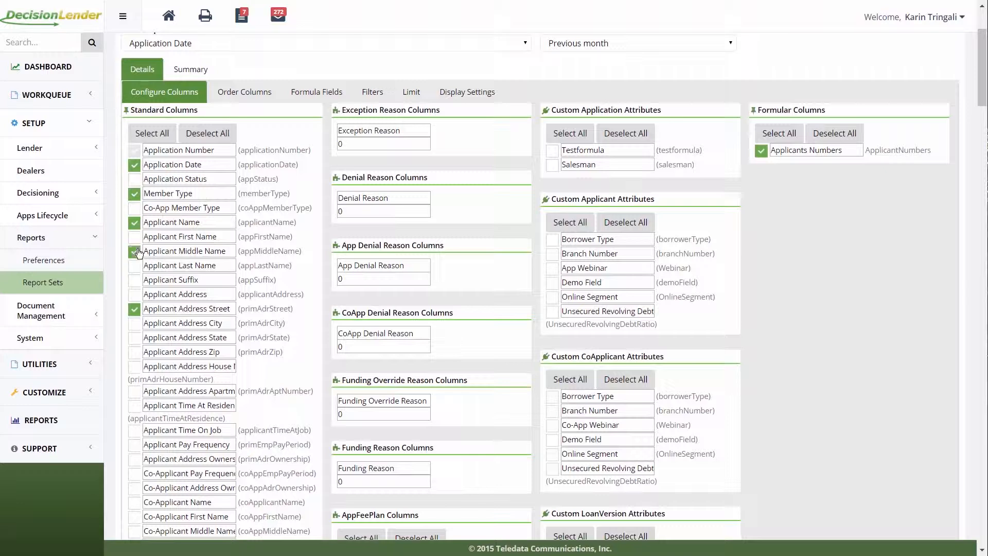
click(134, 340)
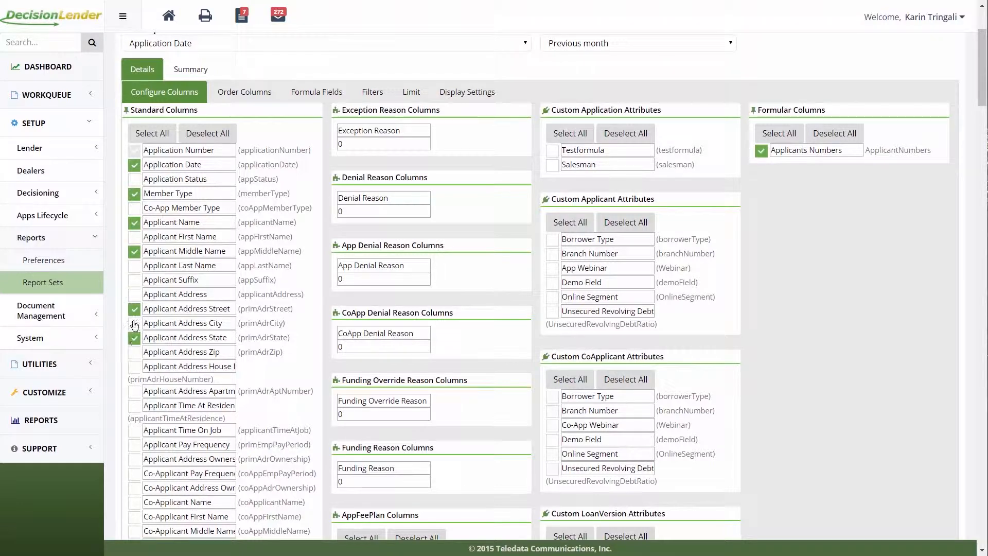
click(135, 252)
scroll(136, 255, up, 3)
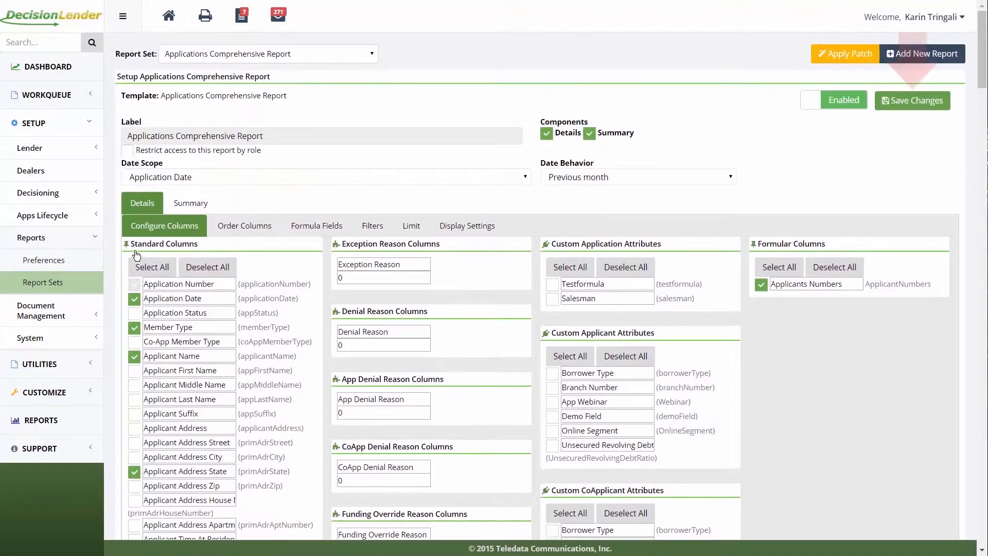
click(920, 94)
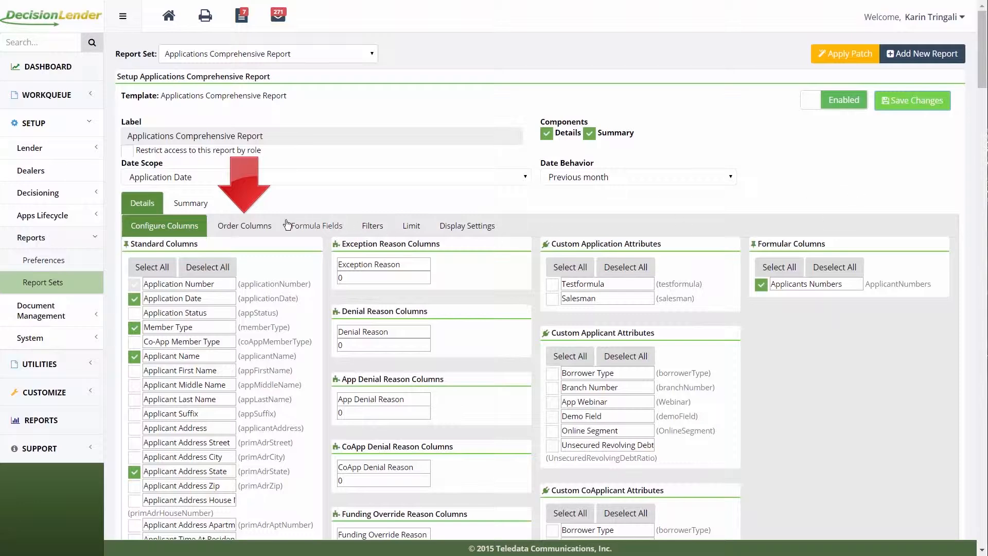
Move Applicant Name directly above Application Date in the Details column order and save the report changes.
click(257, 228)
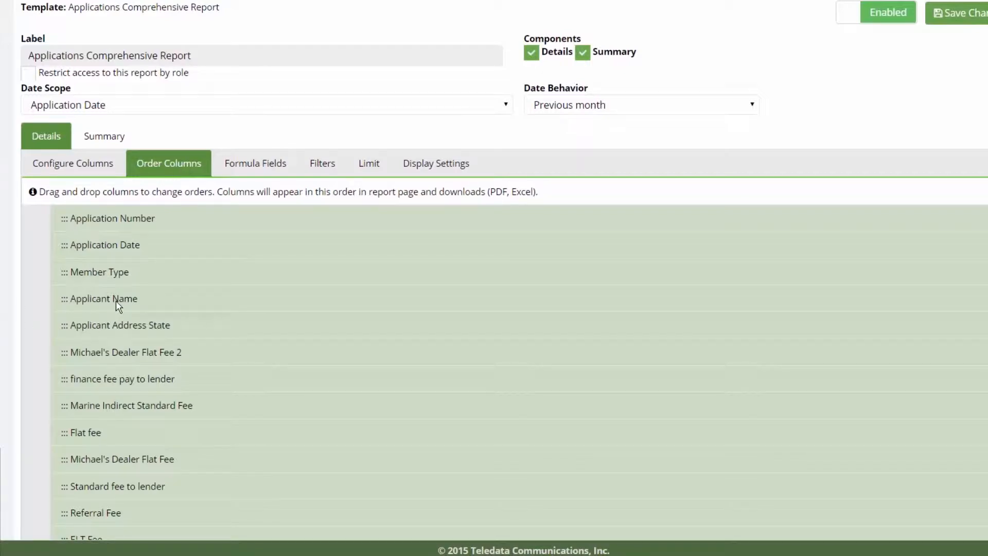
drag(116, 301, 131, 245)
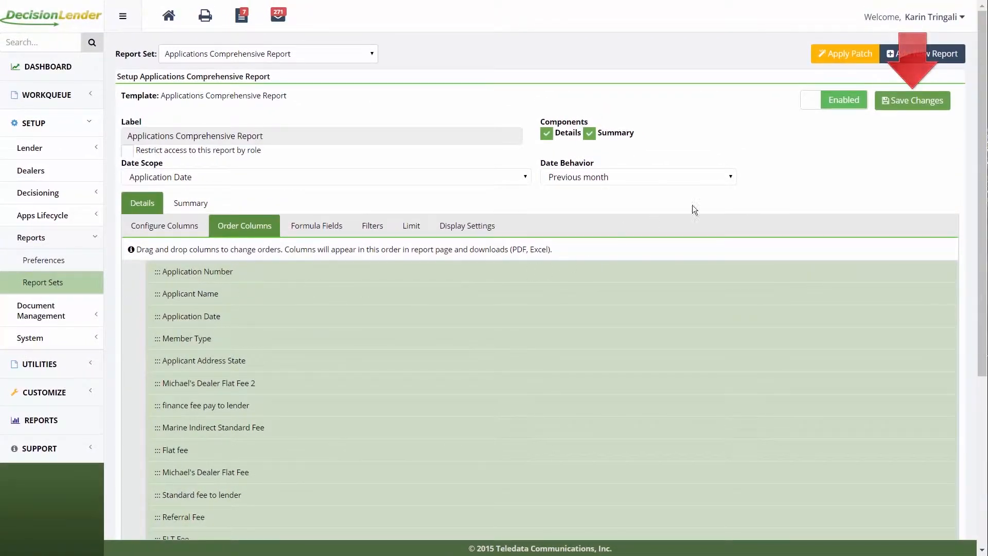
click(896, 100)
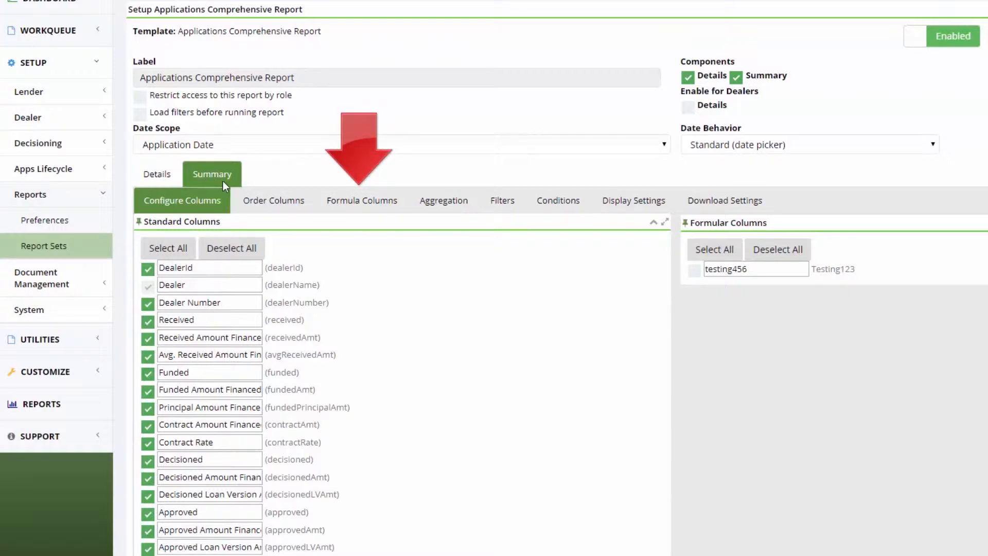
Start a new customized formula column for the Summary with the column ID fundPercentage and the display name "Fund %".
click(336, 207)
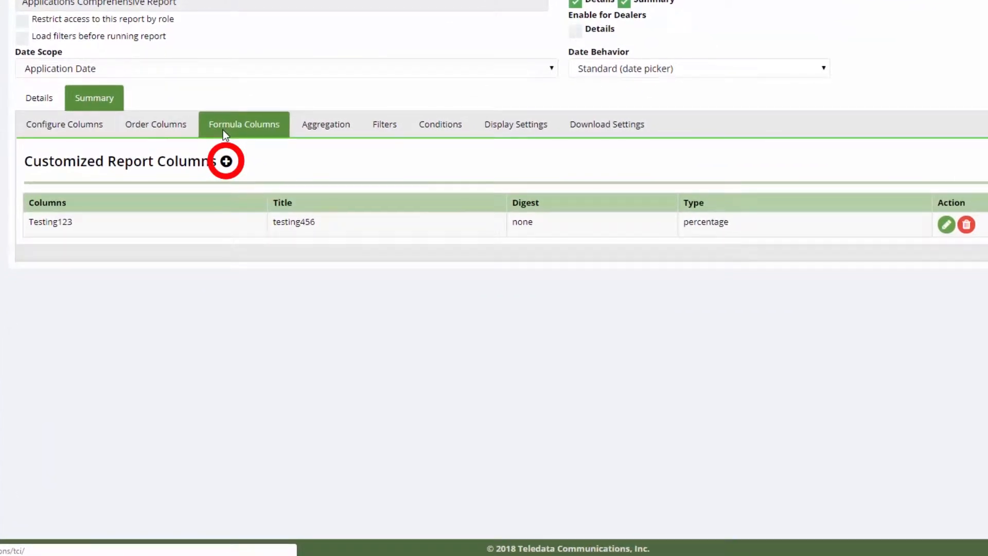
click(226, 162)
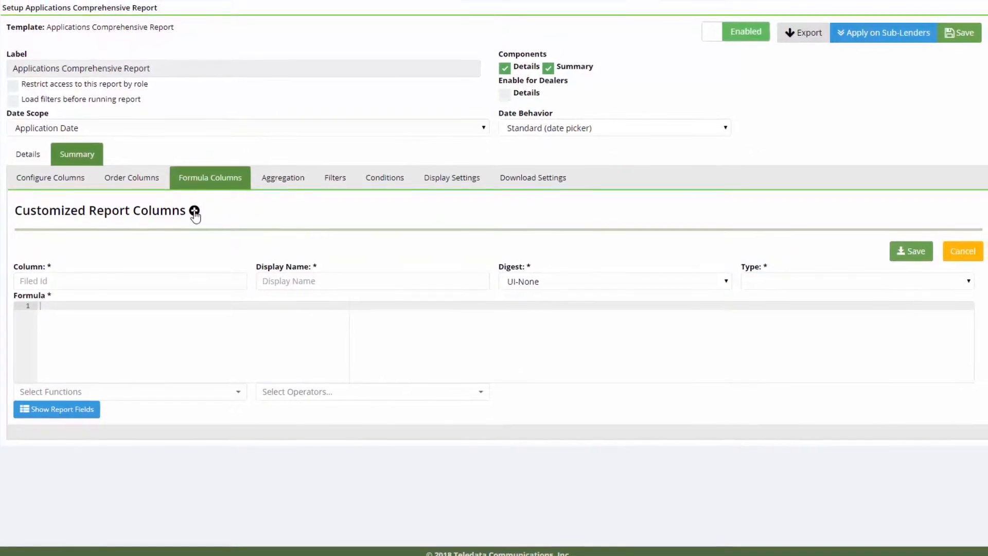
click(53, 284)
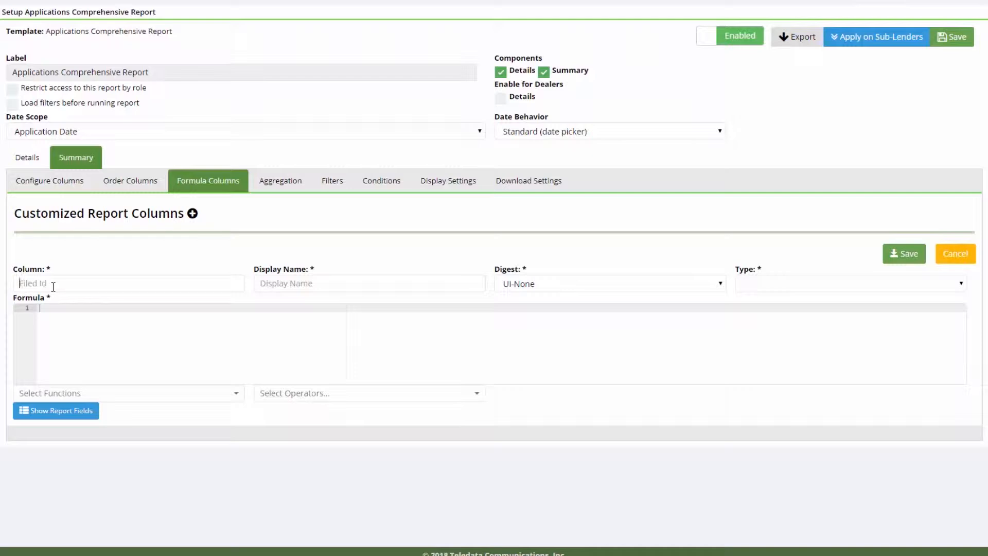
text(fundPercentage)
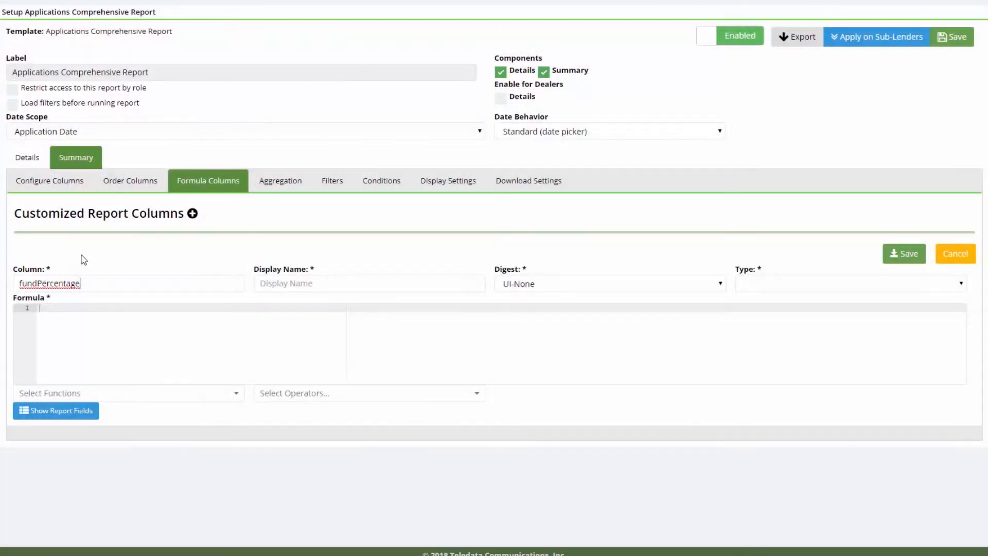
click(290, 284)
text(Fund )
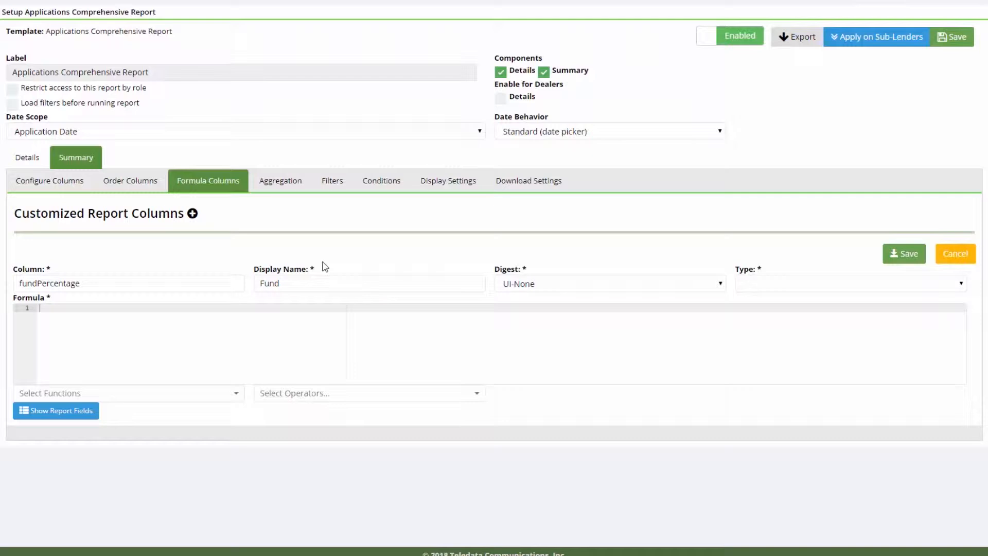
text(%)
Set the new formula column's digest to UI-AVG and its type to percentage.
click(577, 290)
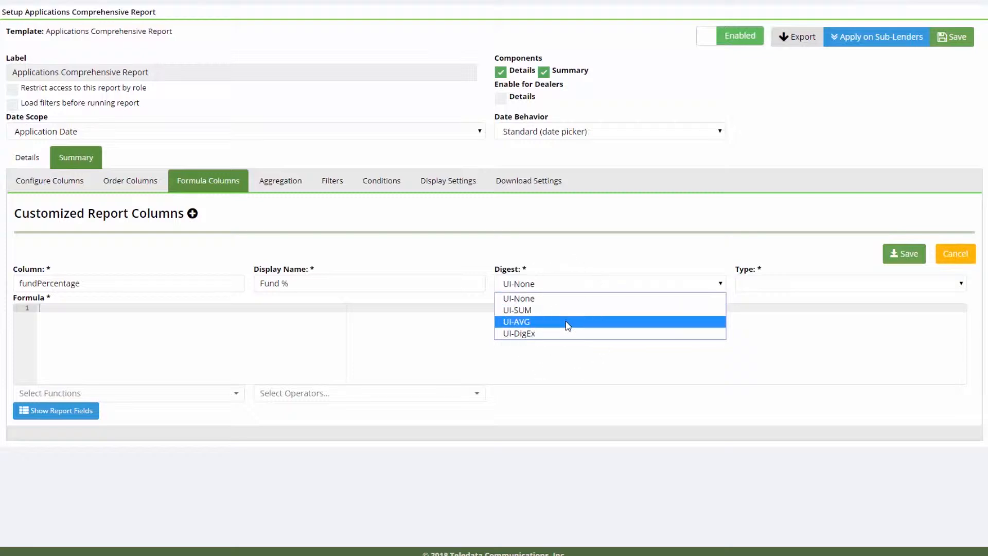
click(566, 321)
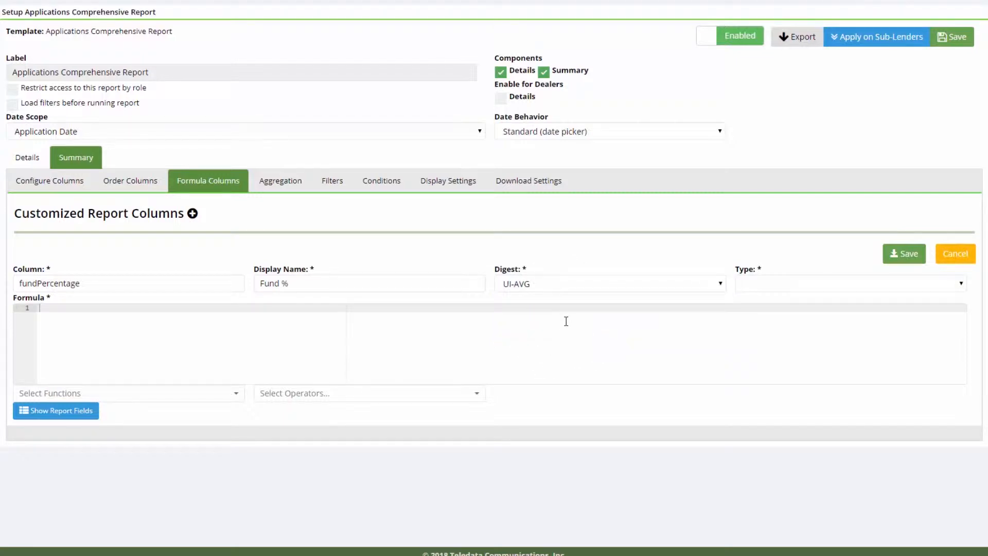
click(780, 283)
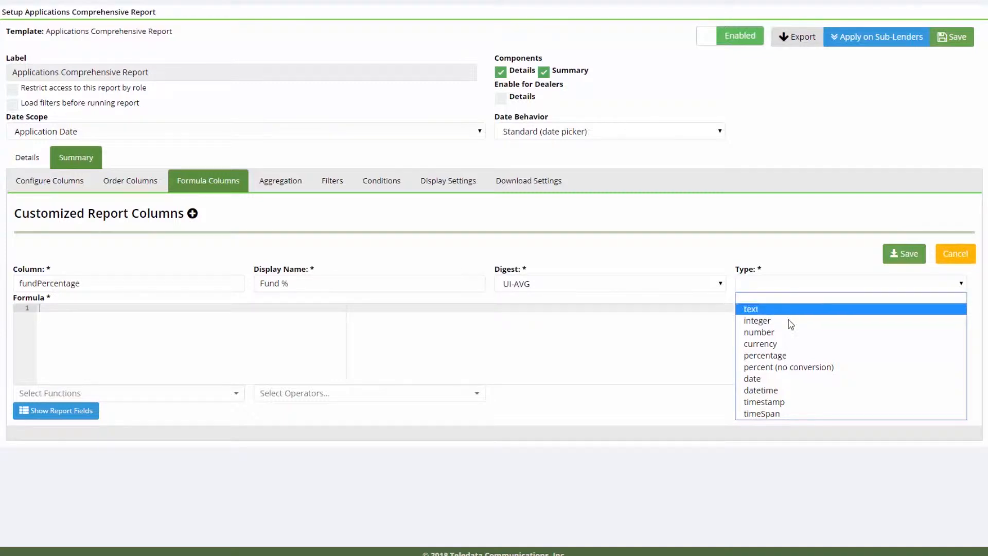
click(781, 355)
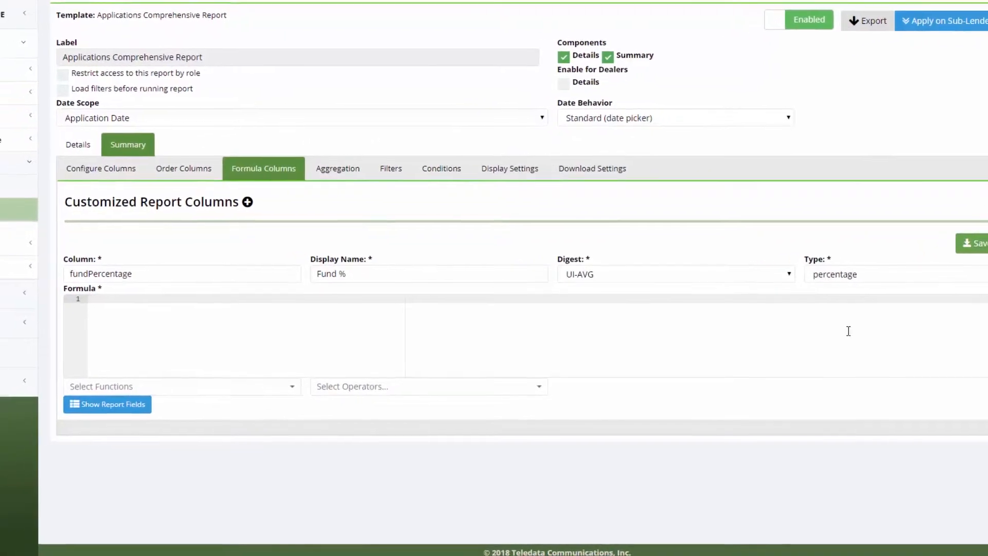
Insert the PERCENTAGE function into the fundPercentage column's formula.
key(ctrl)
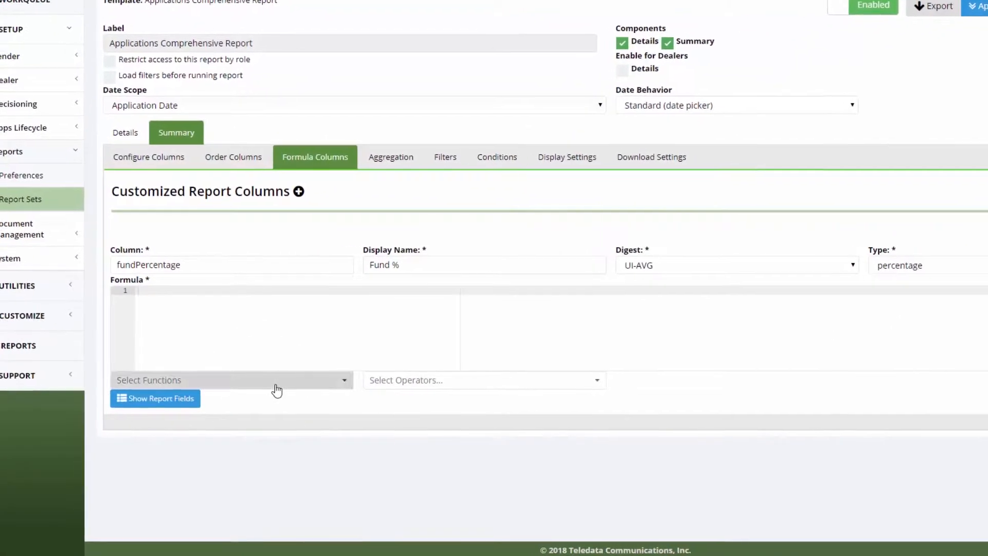
click(275, 386)
click(181, 404)
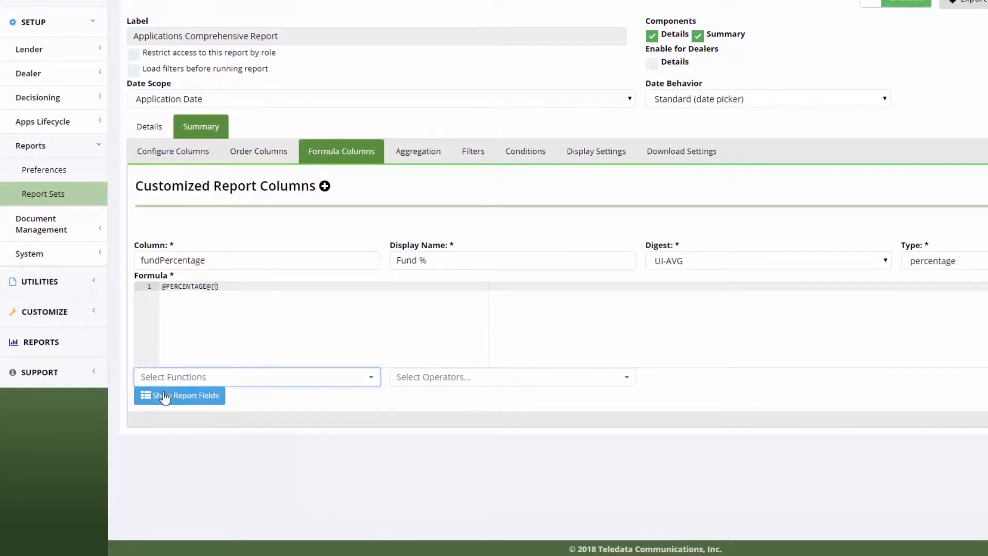
click(346, 409)
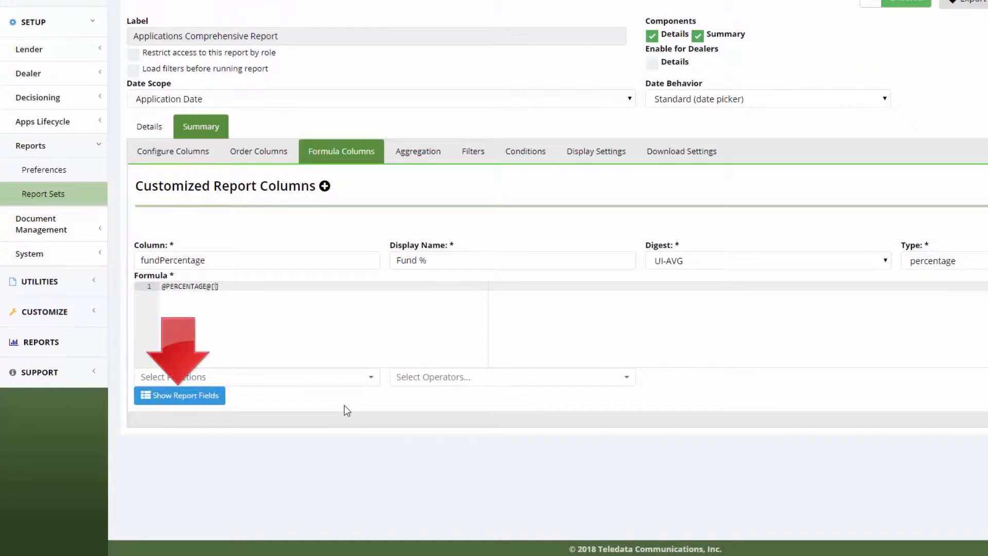
Search the report fields for "funded" and place the Funded field inside the PERCENTAGE function's brackets.
click(208, 395)
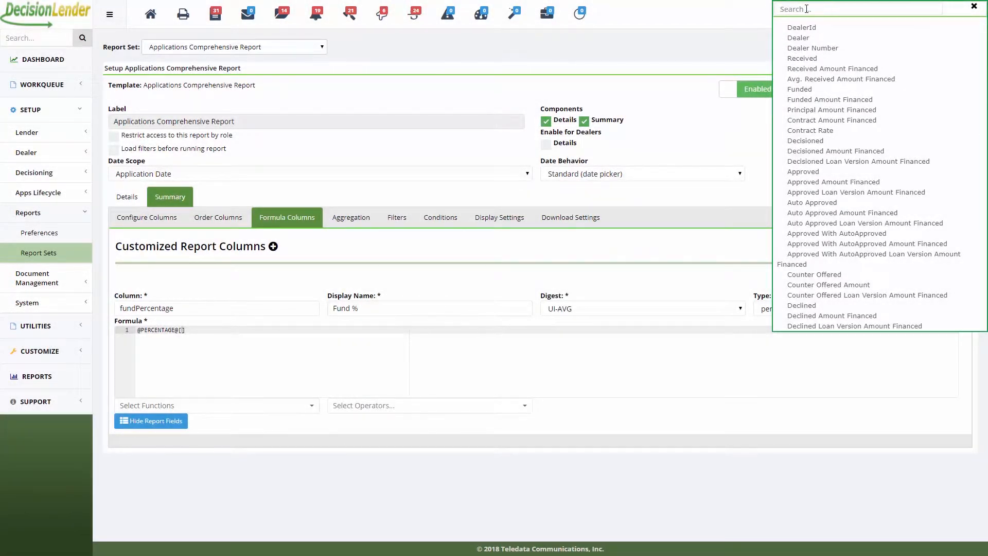
text(funded)
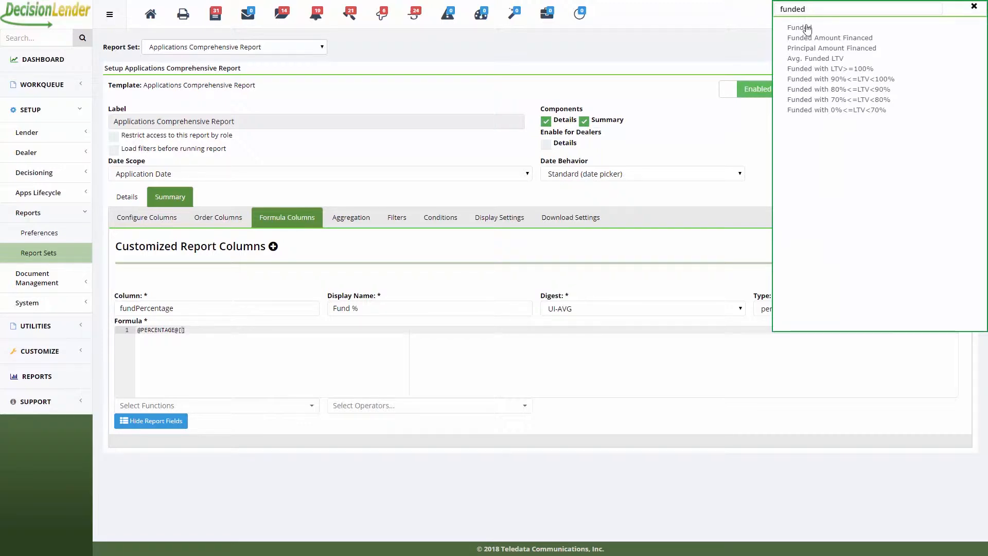
mouse_move(805, 28)
mouse_down()
mouse_move(831, 46)
mouse_move(186, 326)
mouse_up()
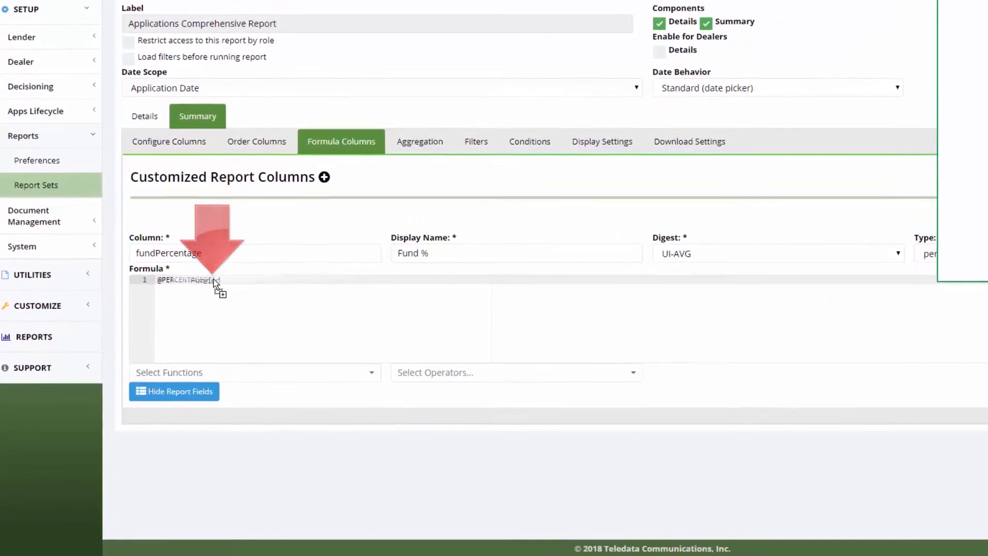
Insert the Divide operator directly after the Funded field, inside the brackets of the fundPercentage column's PERCENTAGE function.
drag(214, 279, 222, 281)
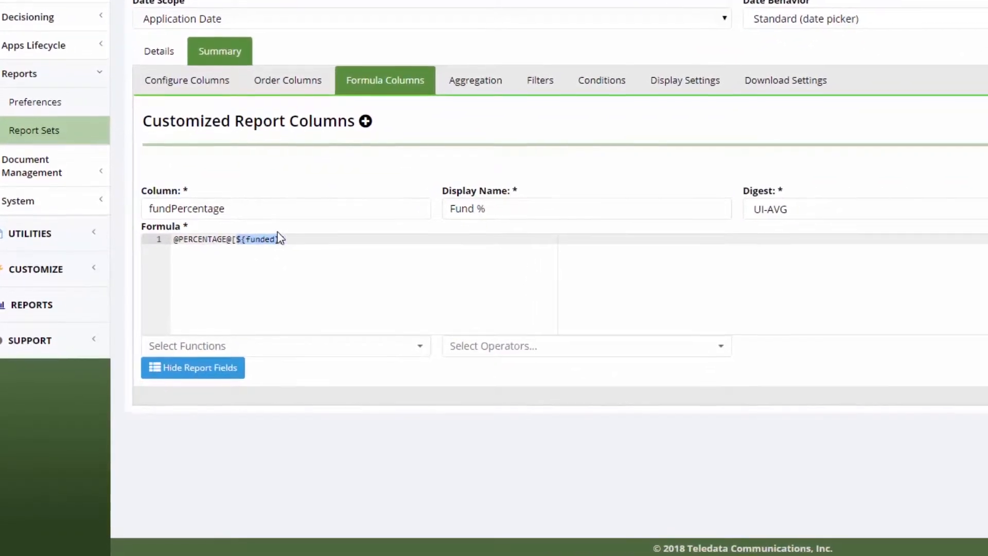
click(282, 237)
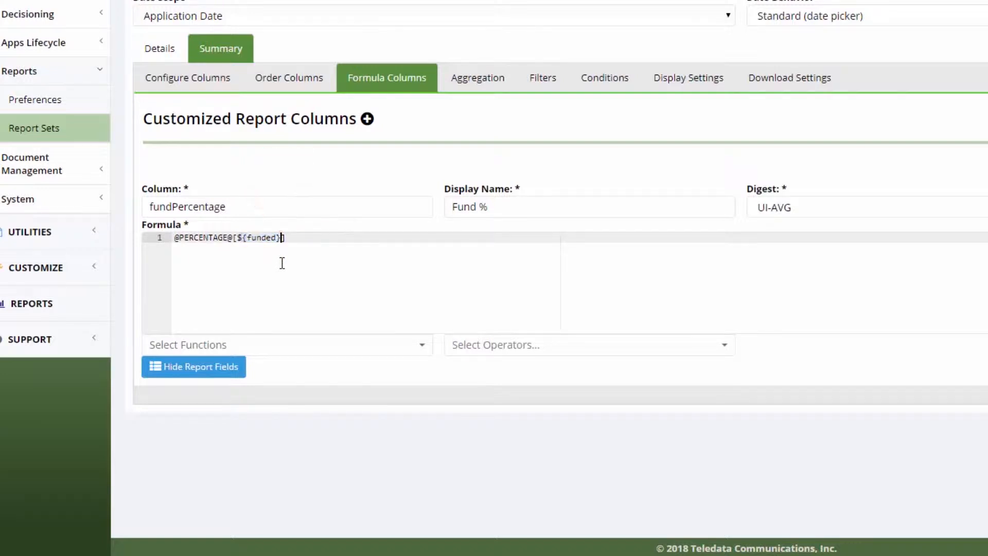
click(527, 348)
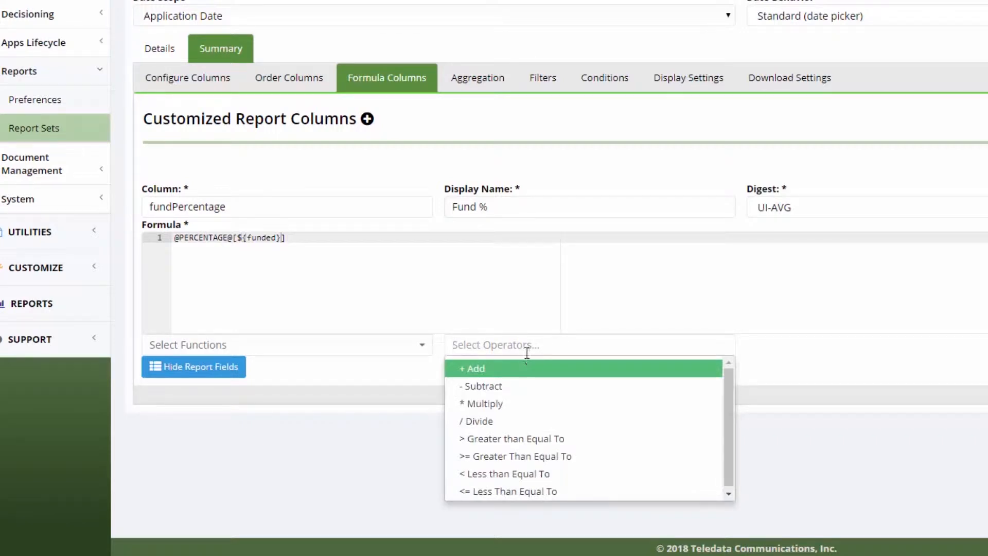
click(510, 424)
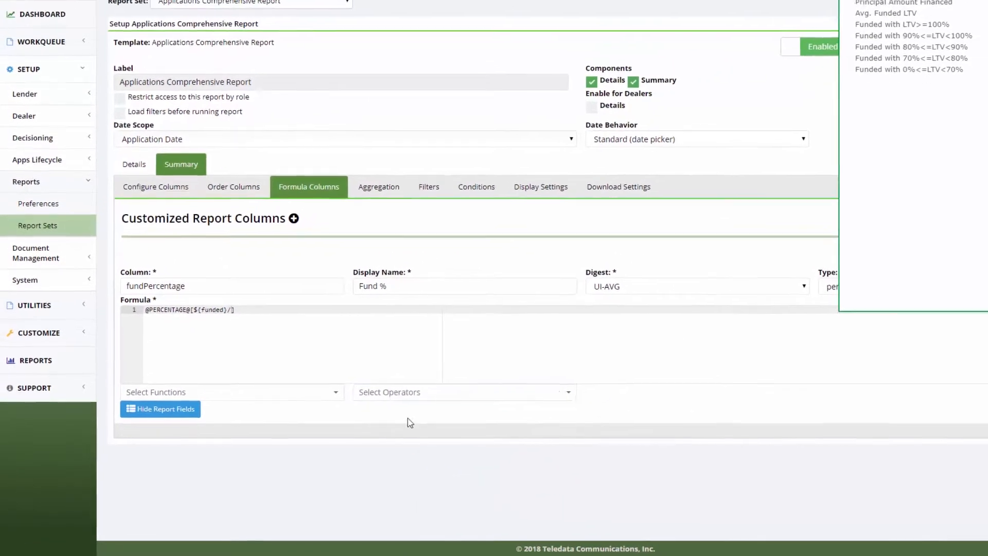
Search the report fields for "rec" and place the Received field after the division sign, inside the PERCENTAGE brackets.
click(844, 11)
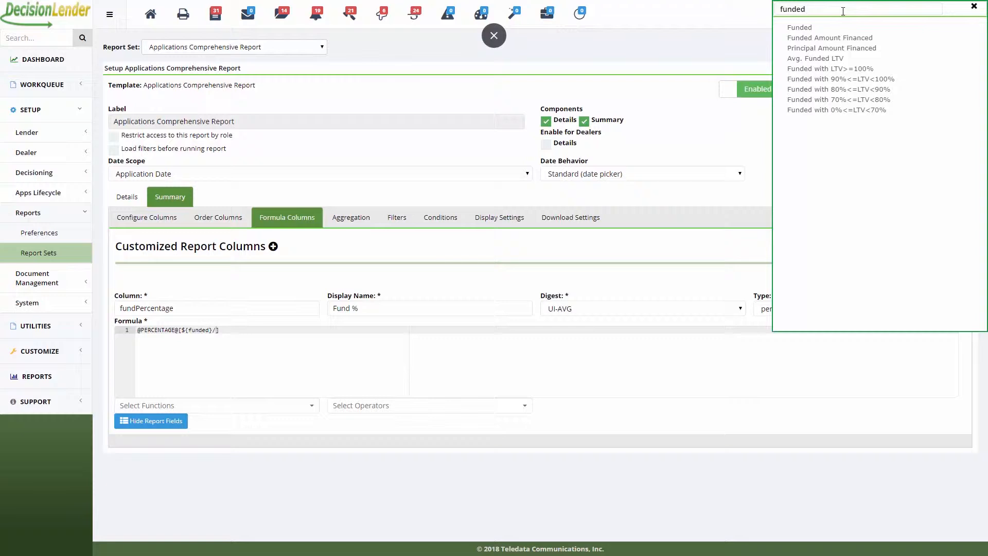
key(BackSpace)
key(BackSpace)
key(BackSpace)
key(BackSpace)
key(BackSpace)
key(BackSpace)
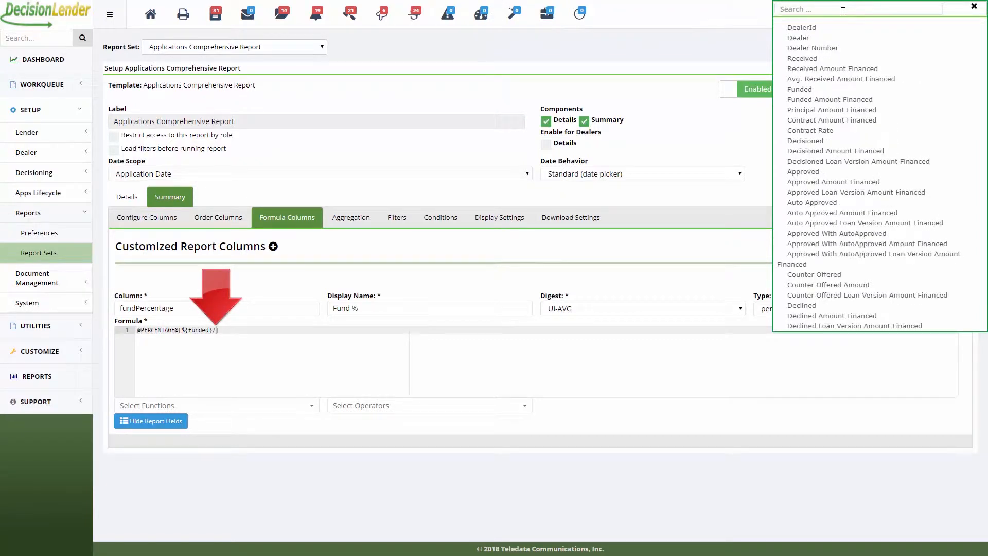
text(rec)
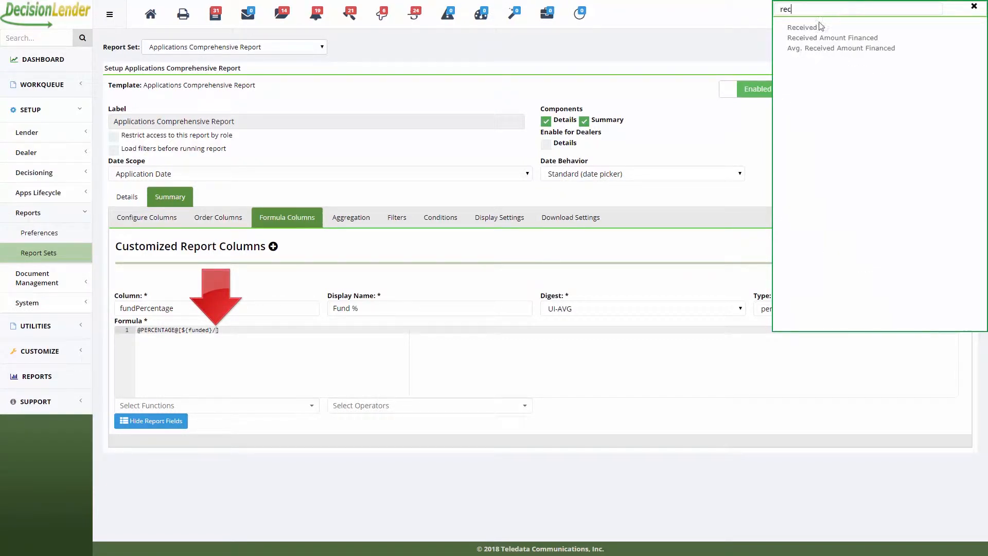
click(812, 29)
drag(812, 32, 219, 330)
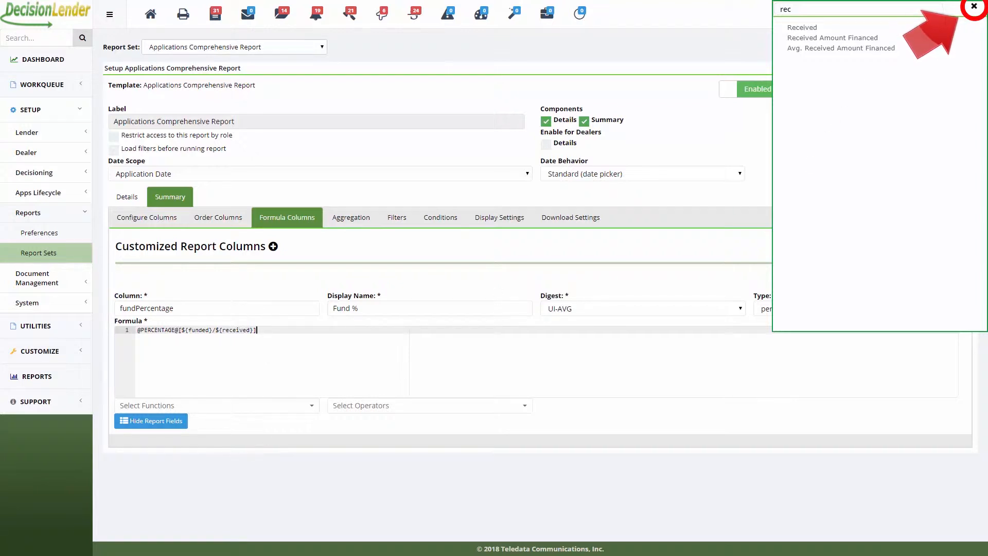
Close the report field list, then save the fundPercentage formula column and the report set.
click(975, 6)
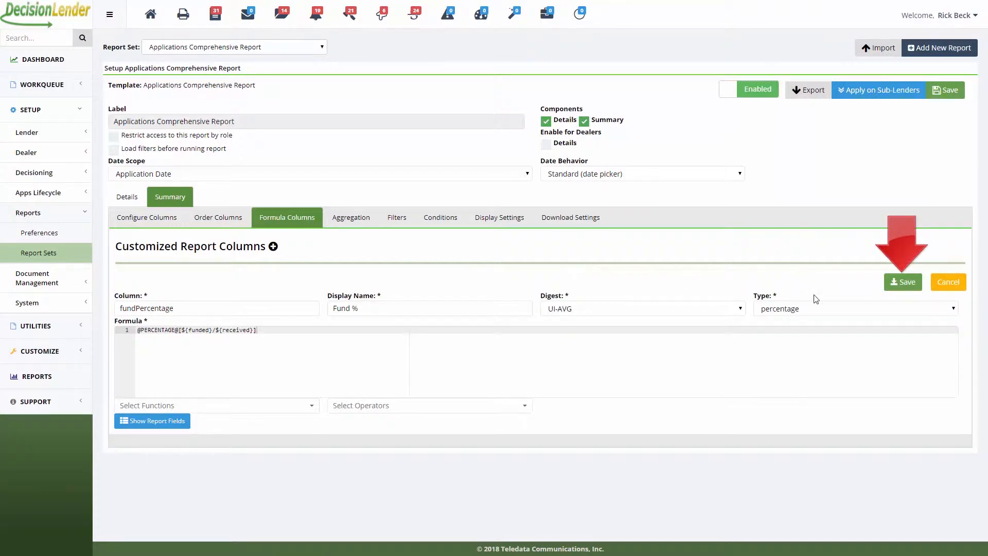
click(902, 282)
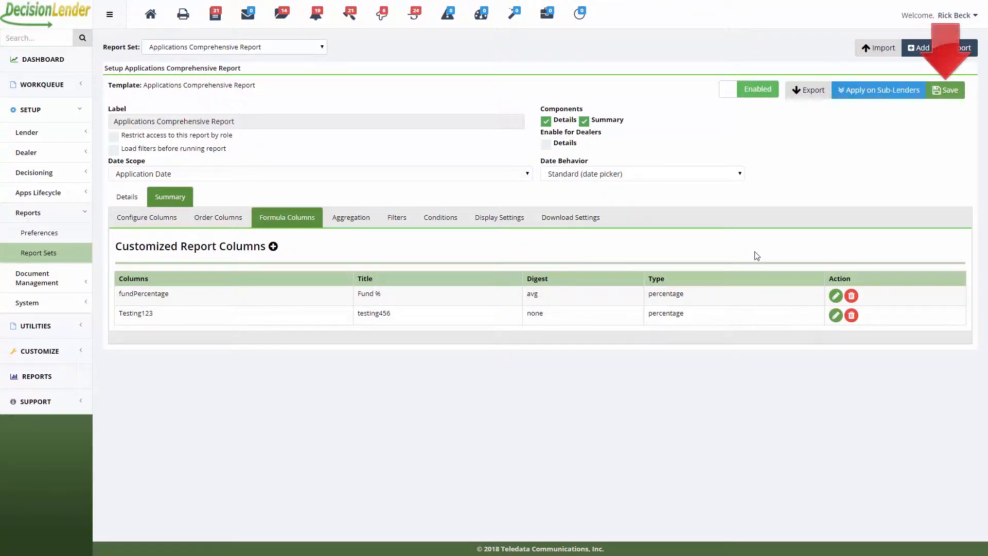
click(950, 91)
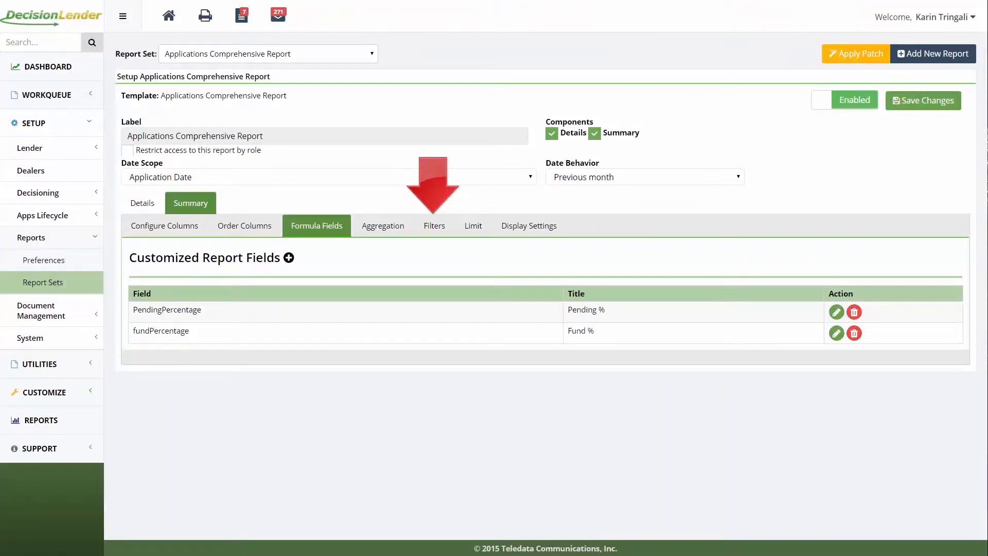
Set the Summary's Decision Status filter to Approved and Auto Approved.
click(435, 223)
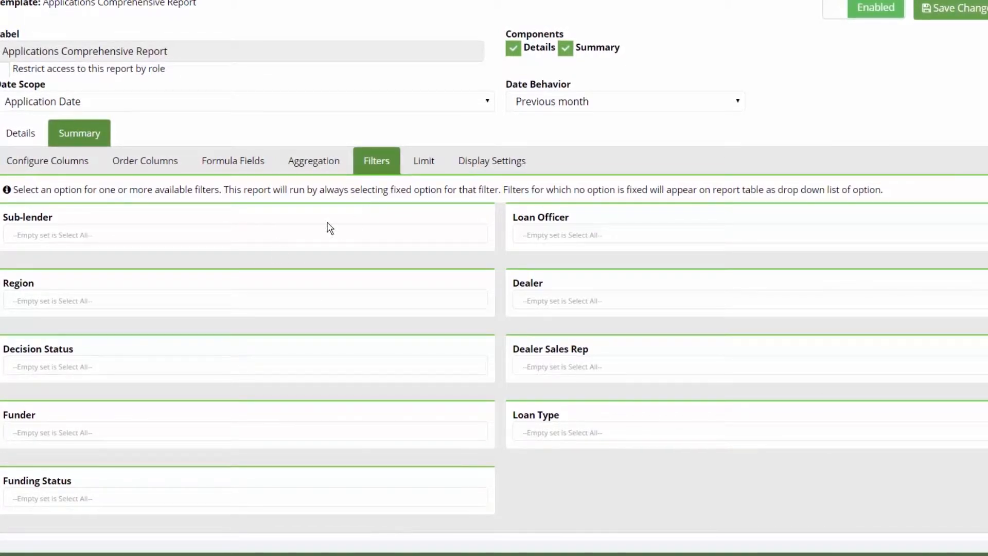
click(79, 364)
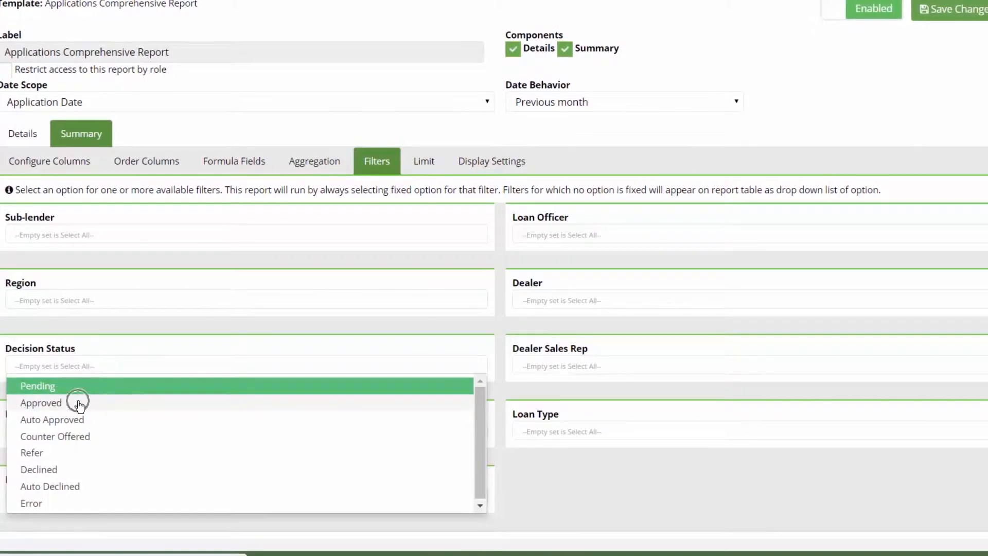
click(78, 402)
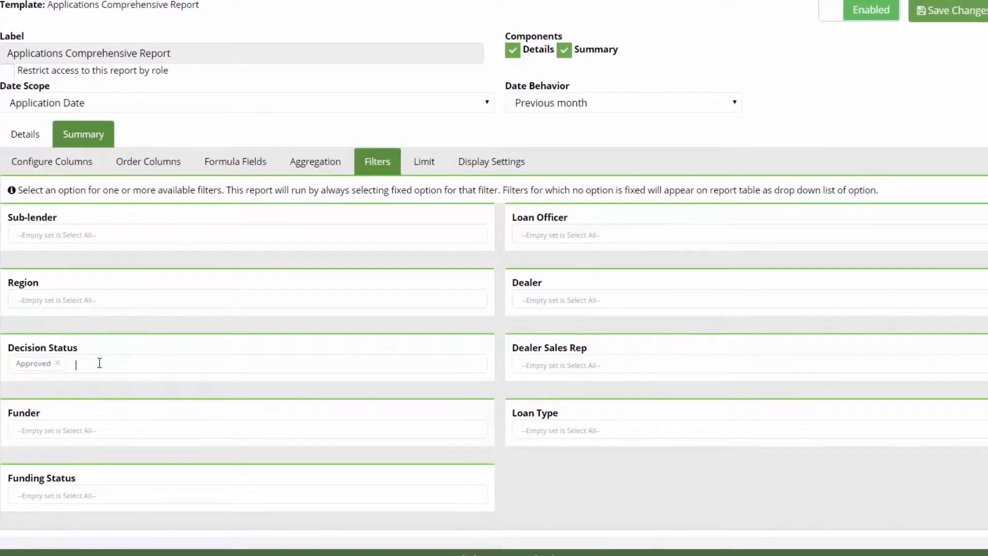
click(77, 363)
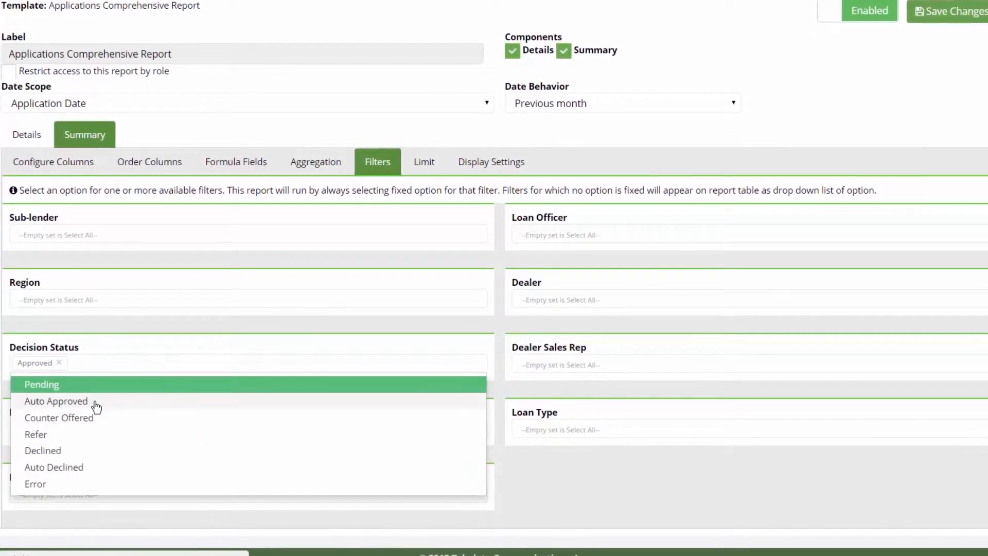
click(95, 403)
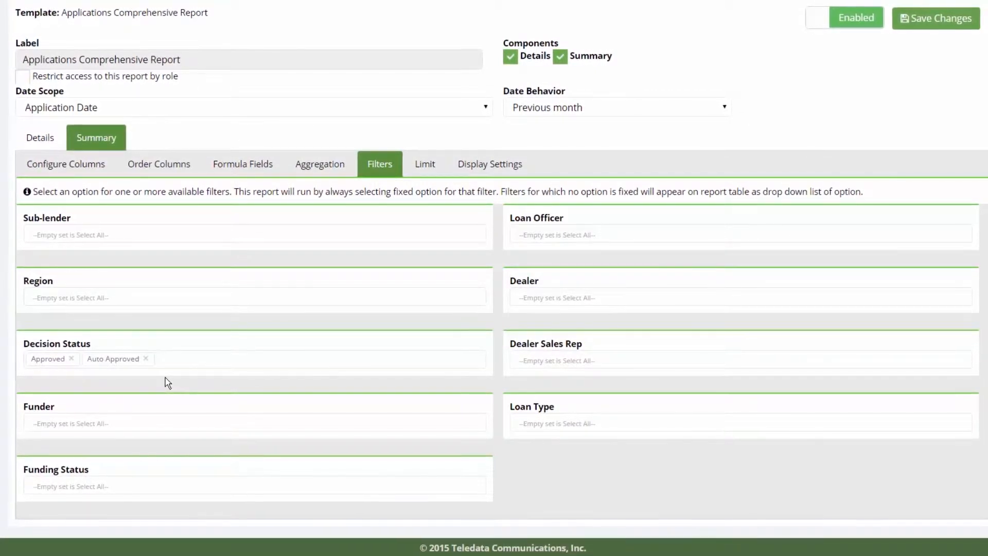
Remove Auto Approved from the Decision Status filter and save the report set changes.
click(148, 359)
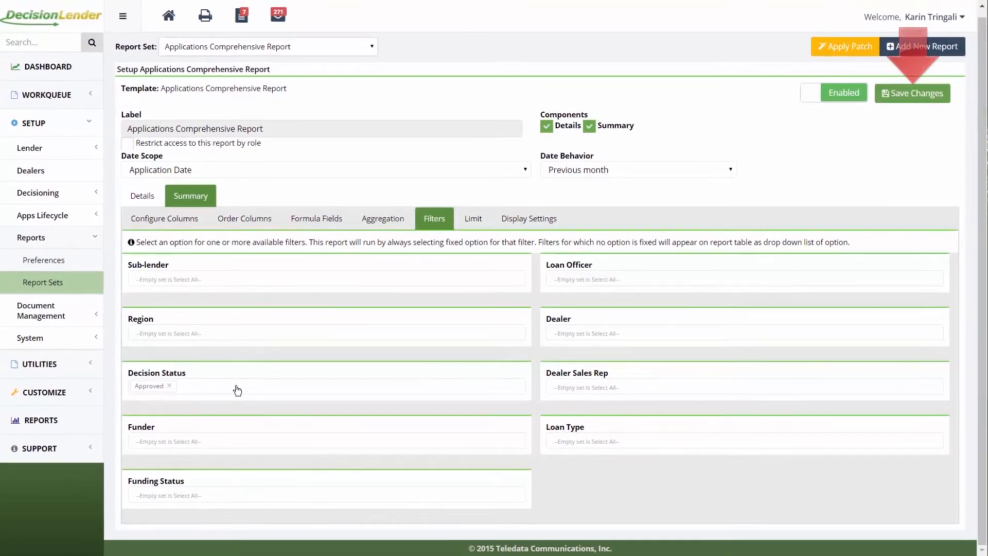
click(896, 92)
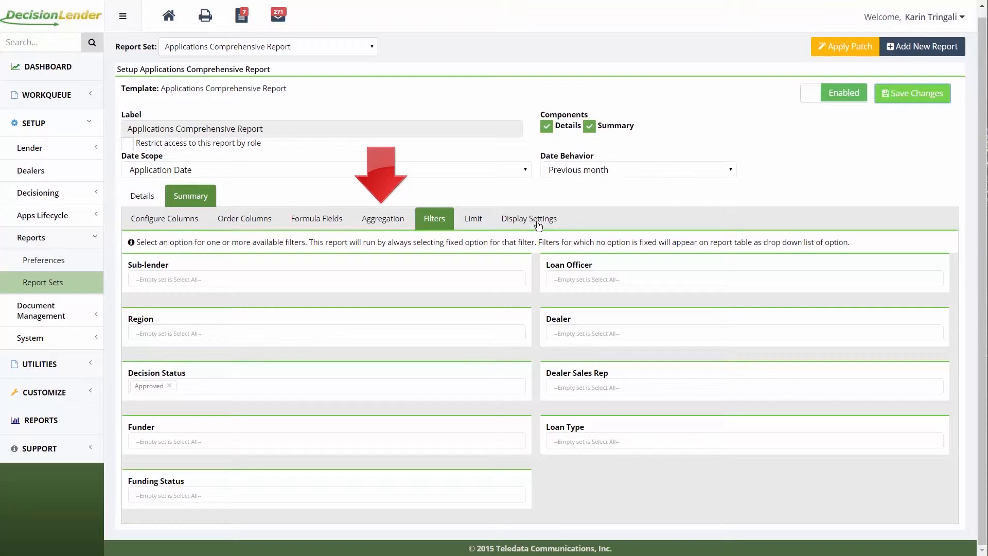
Set the Summary's aggregation to Dealer and save the report set changes.
click(384, 220)
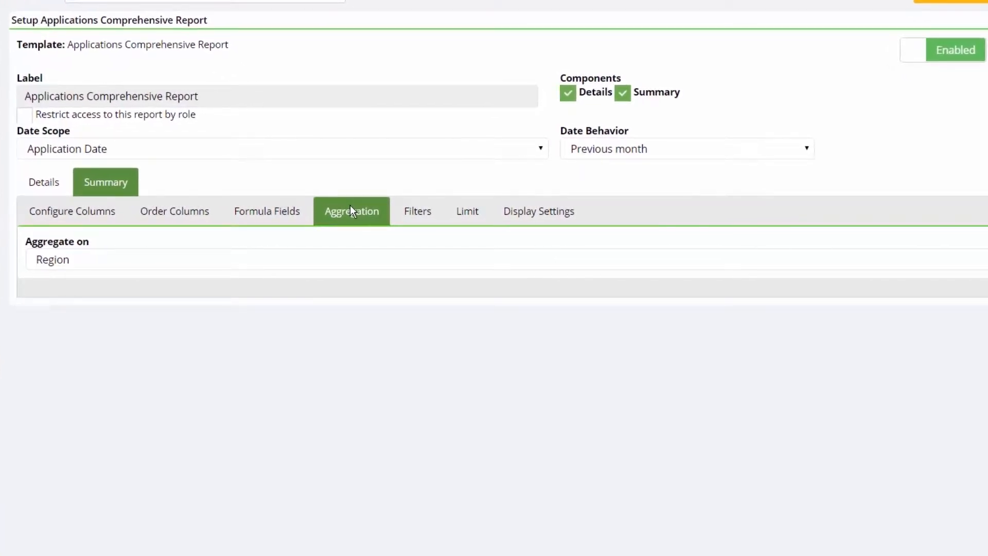
click(227, 262)
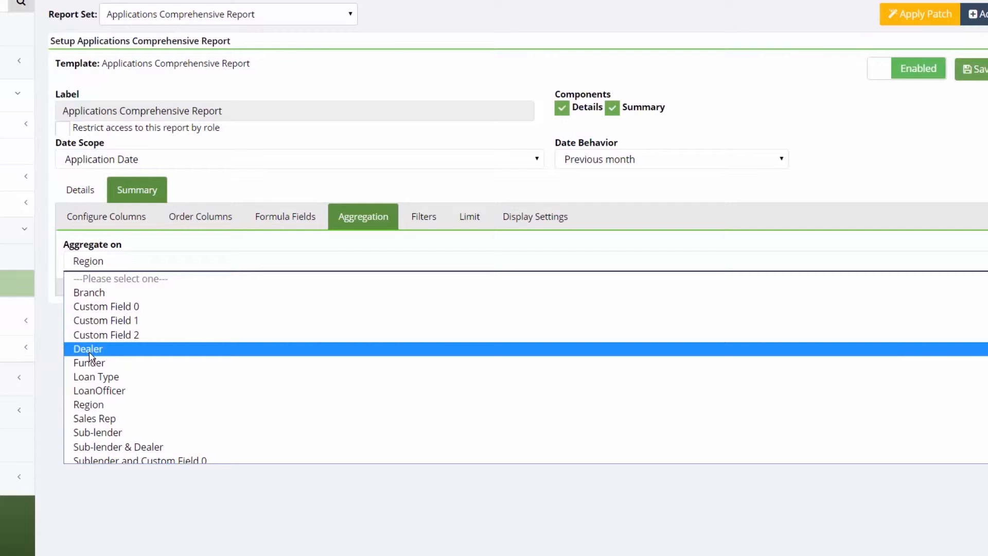
click(89, 350)
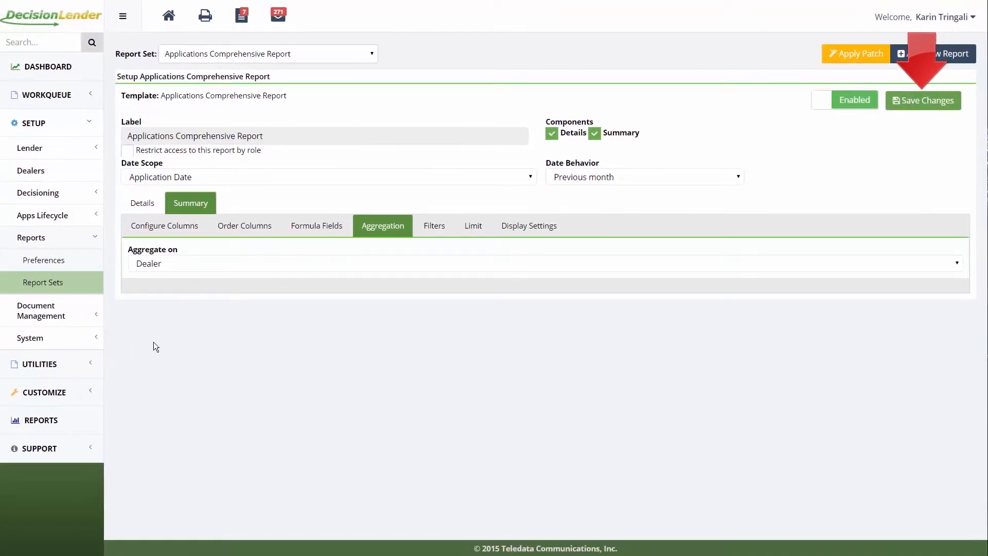
click(922, 100)
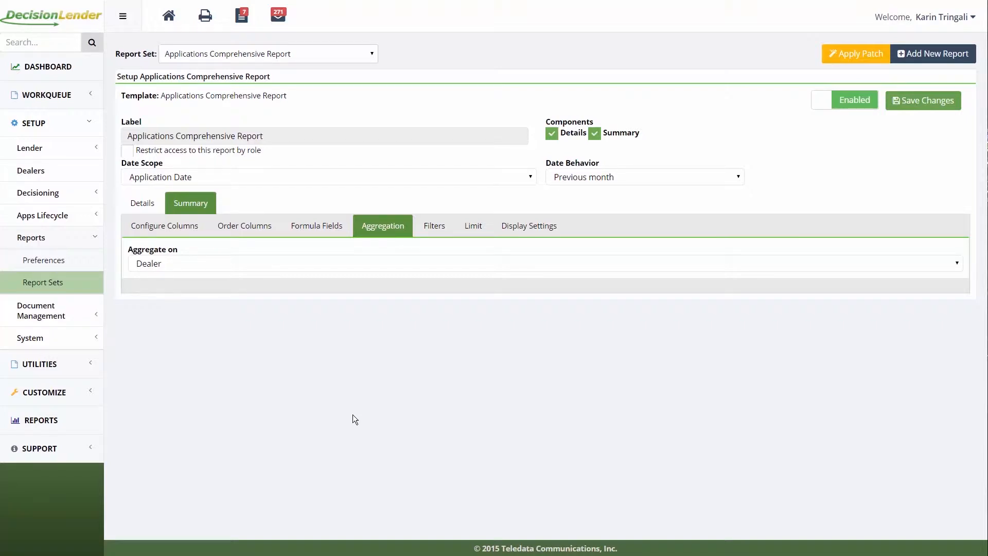
Set the grouping in the Details display settings to Dealer.
click(148, 199)
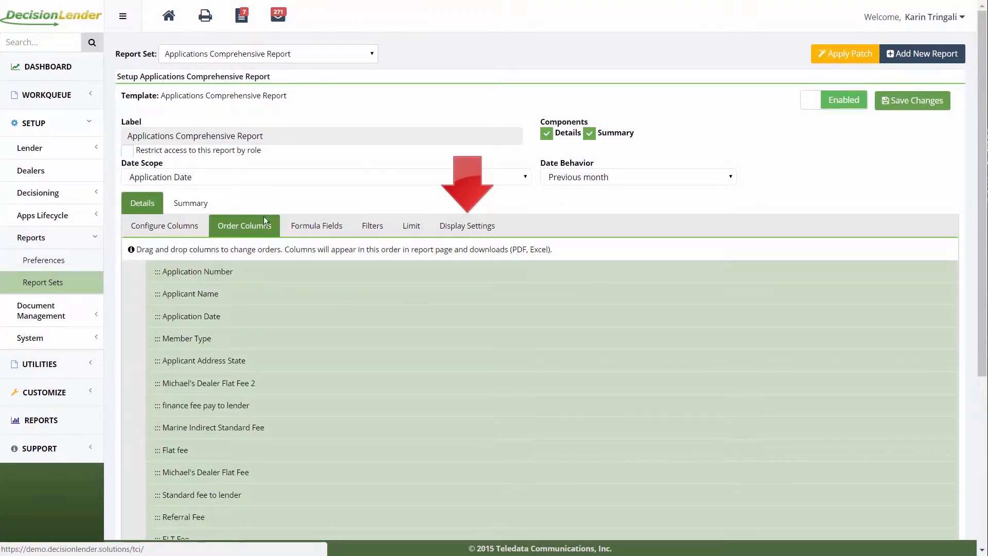
click(451, 226)
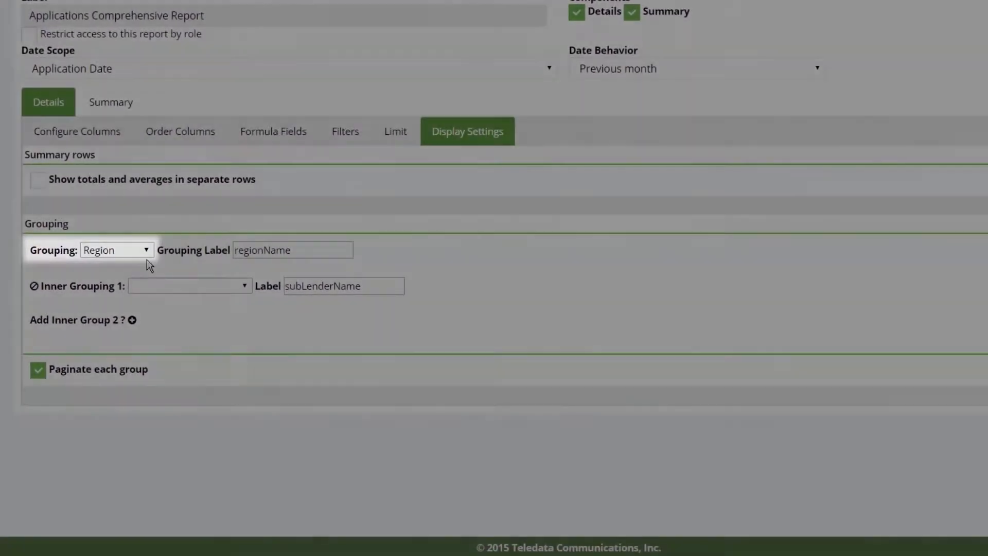
click(131, 254)
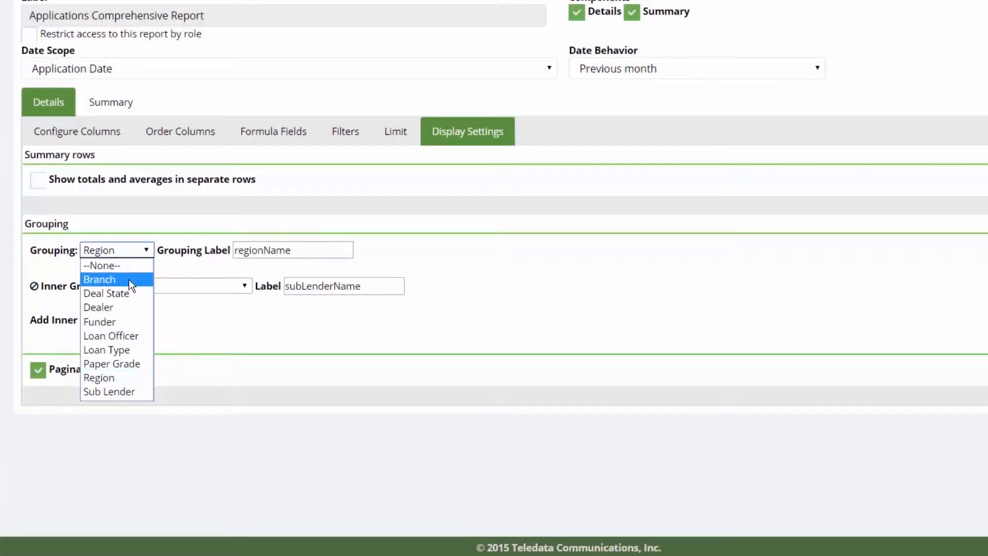
click(126, 307)
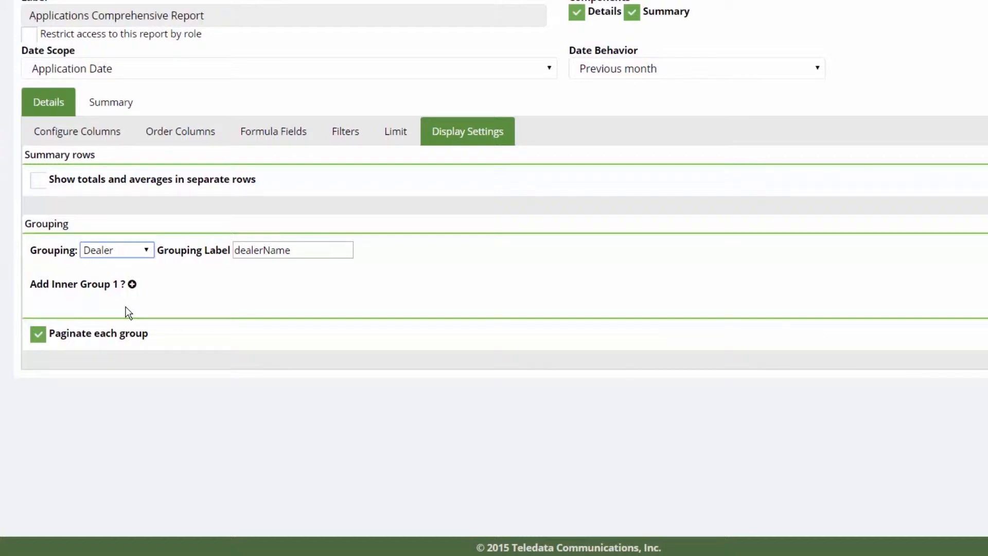
click(146, 252)
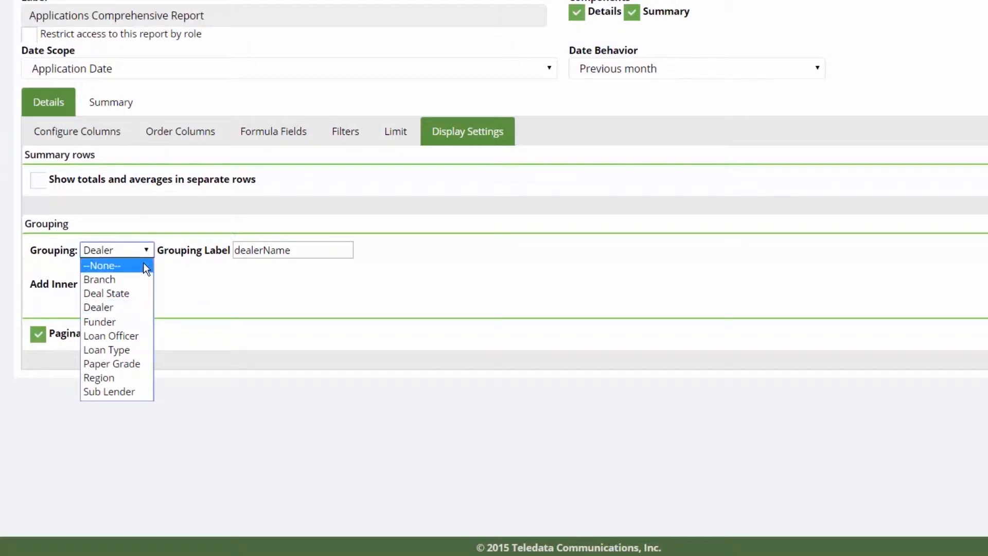
click(190, 269)
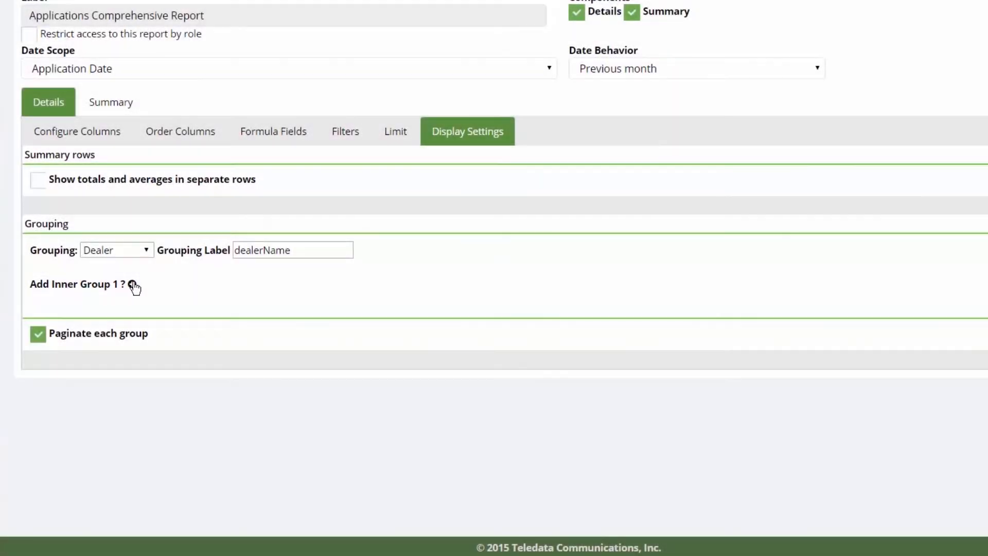
Add a first inner grouping by Applicant Name under the Dealer grouping.
click(133, 285)
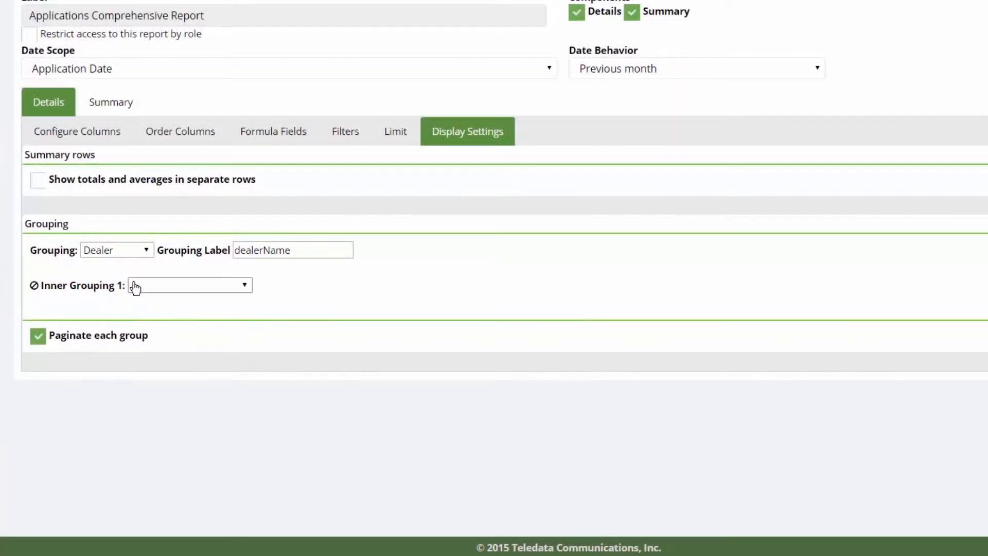
click(197, 283)
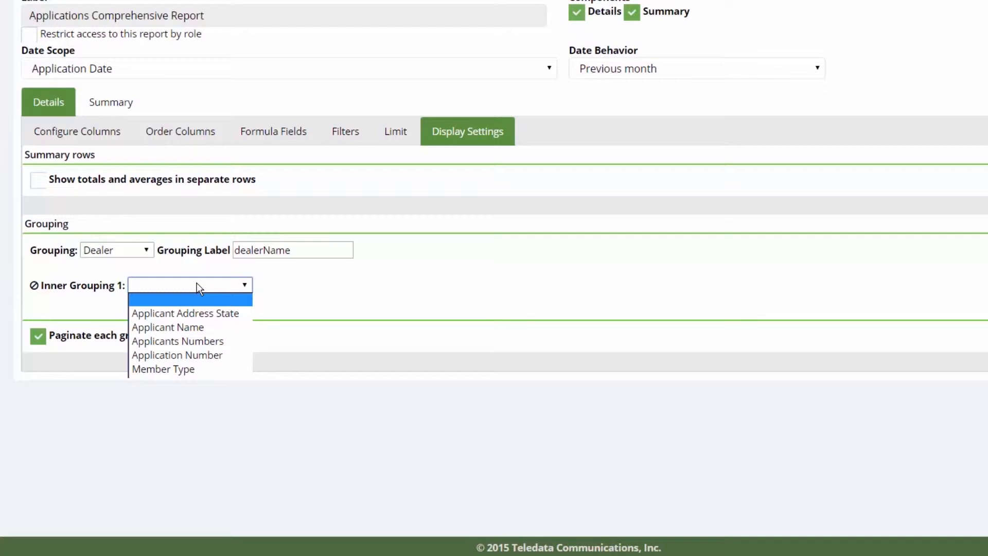
click(196, 324)
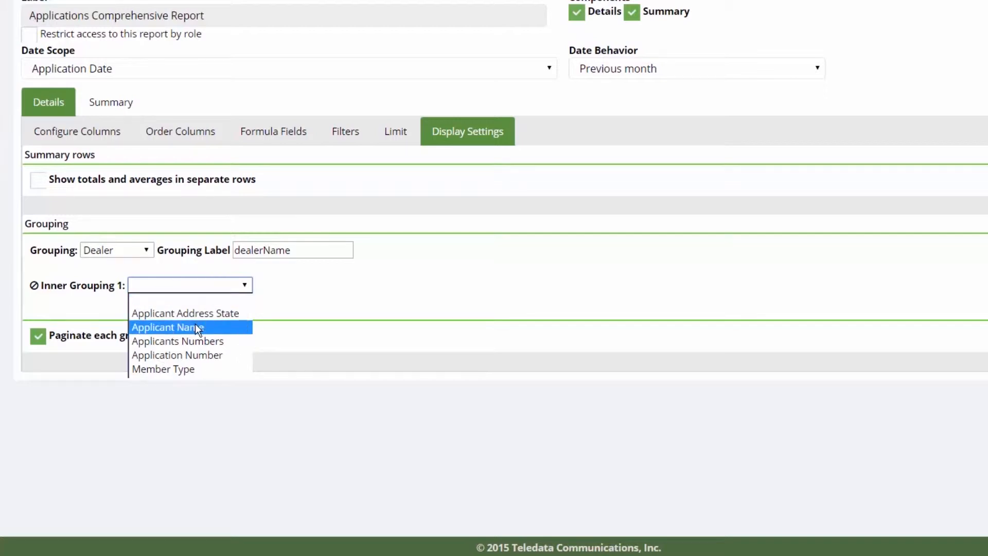
click(196, 327)
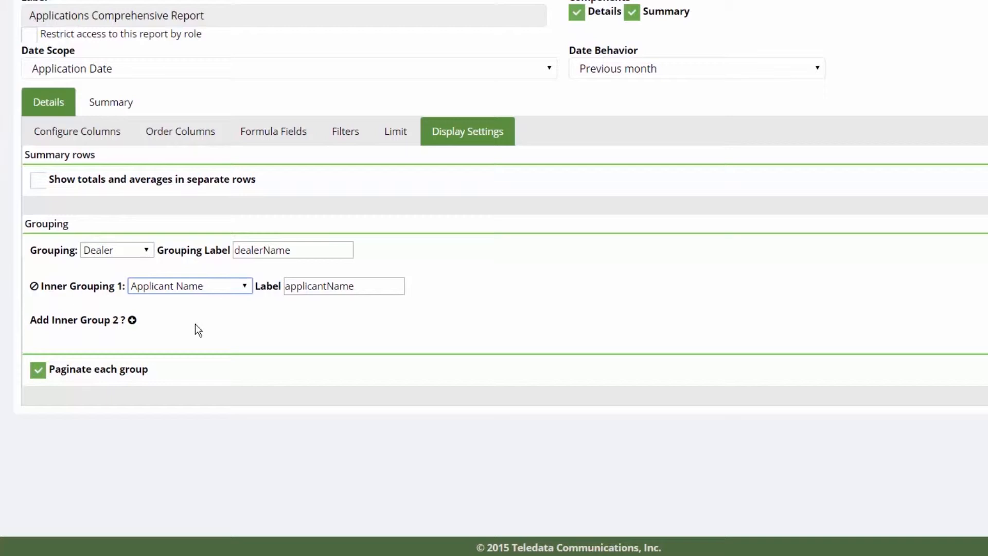
Remove the Applicant Name inner grouping and save the report set changes.
click(33, 287)
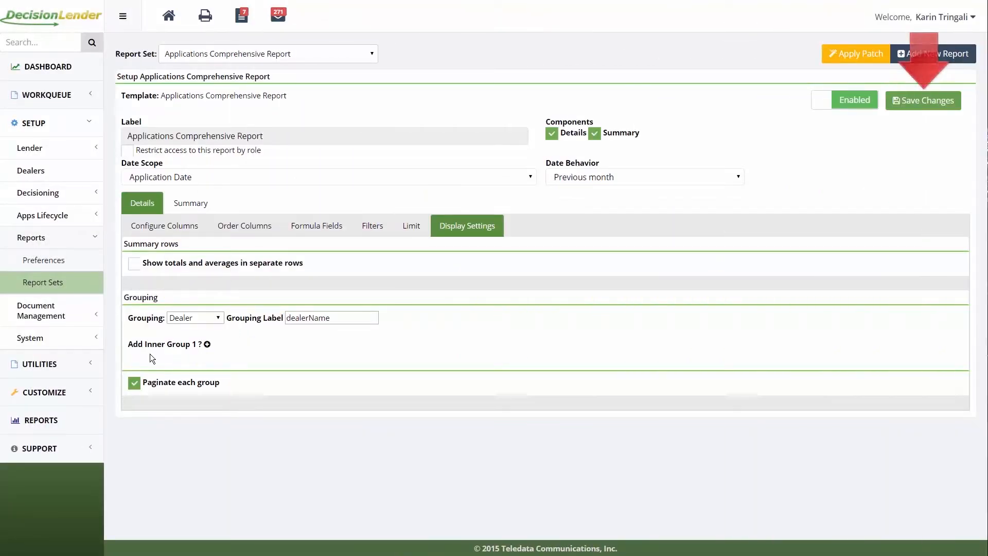
click(906, 111)
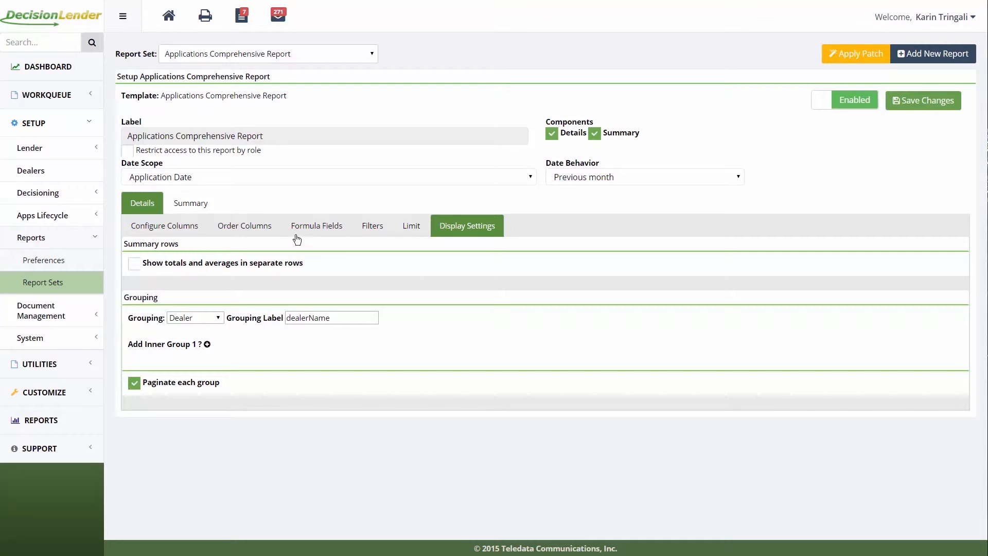
Limit the report's Summary to the top 10 rows and save the report set changes.
click(197, 204)
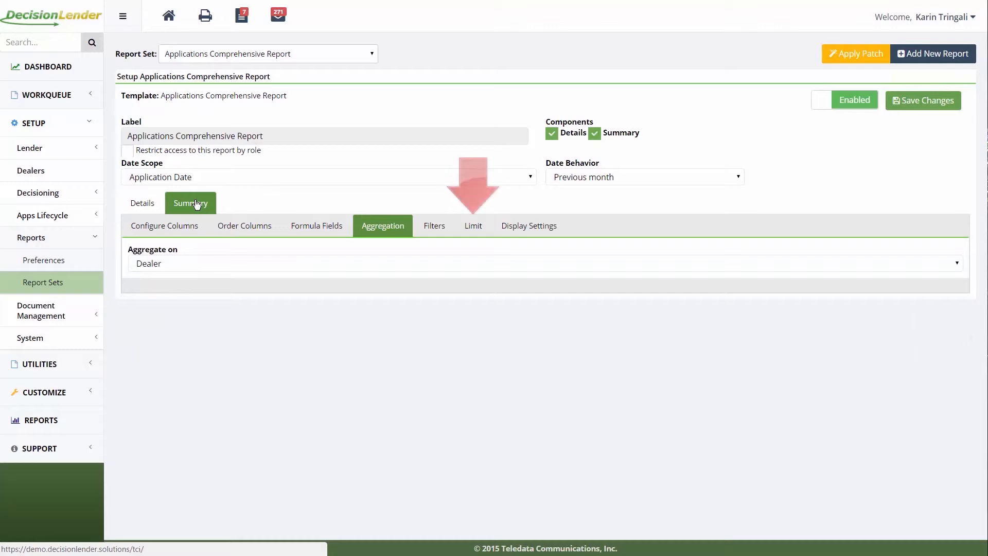
click(466, 229)
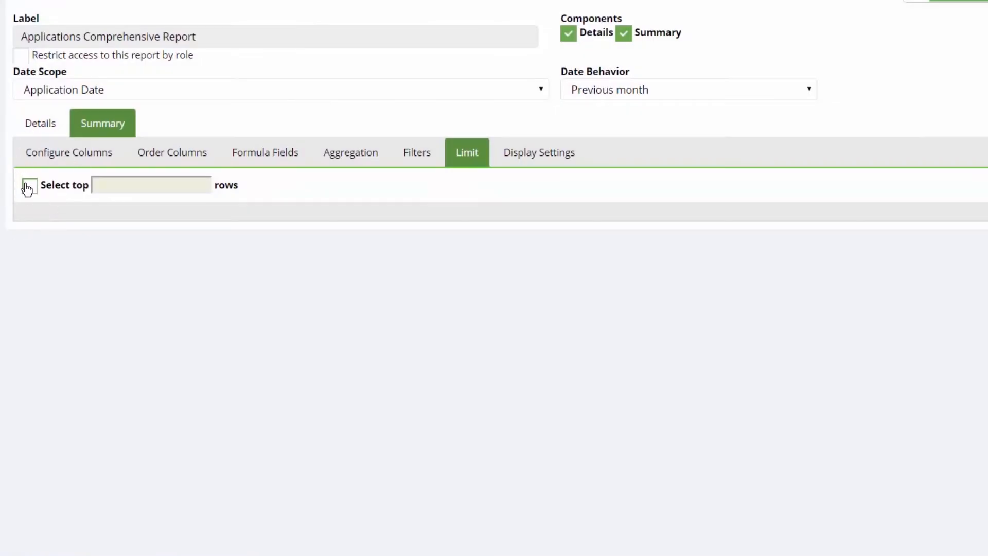
click(29, 186)
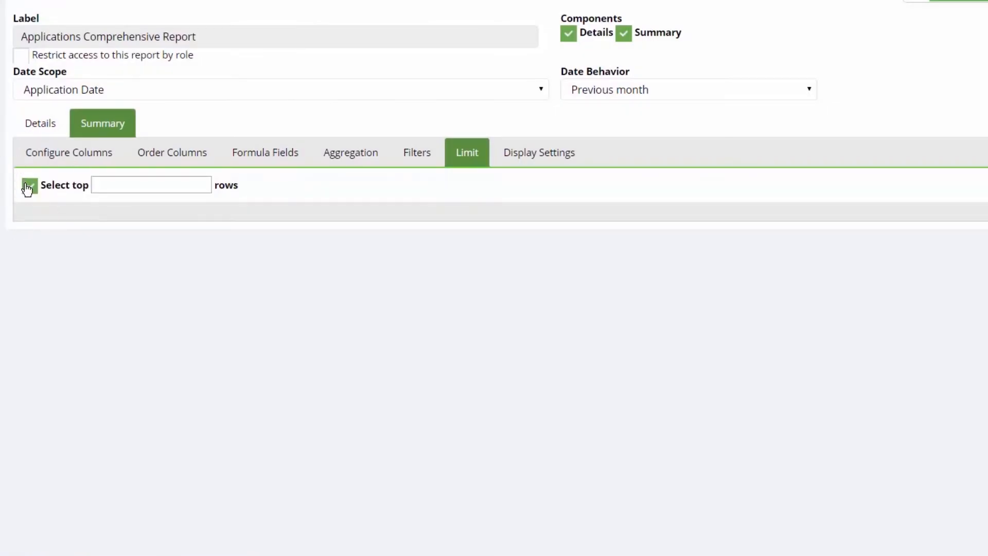
click(205, 184)
text(7)
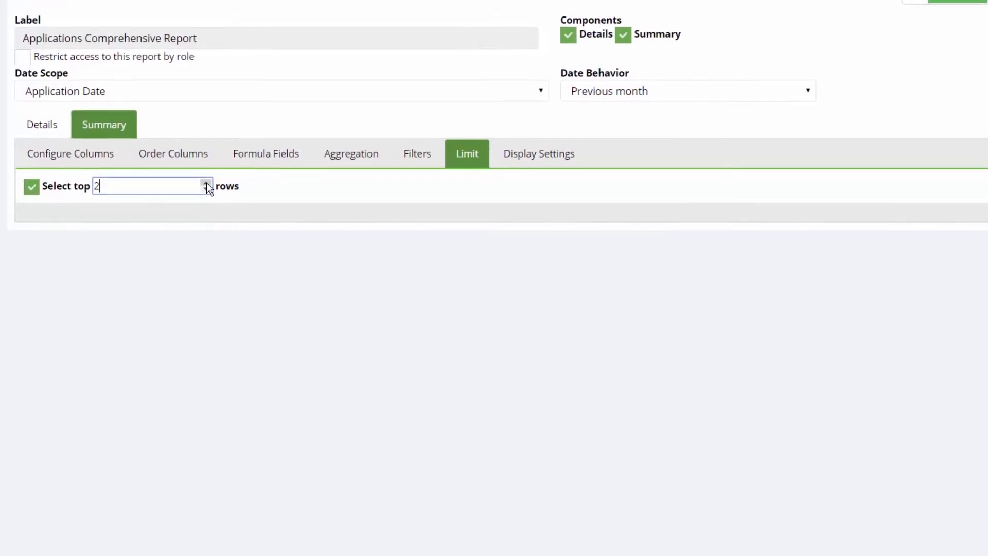
click(219, 196)
click(219, 196)
click(220, 196)
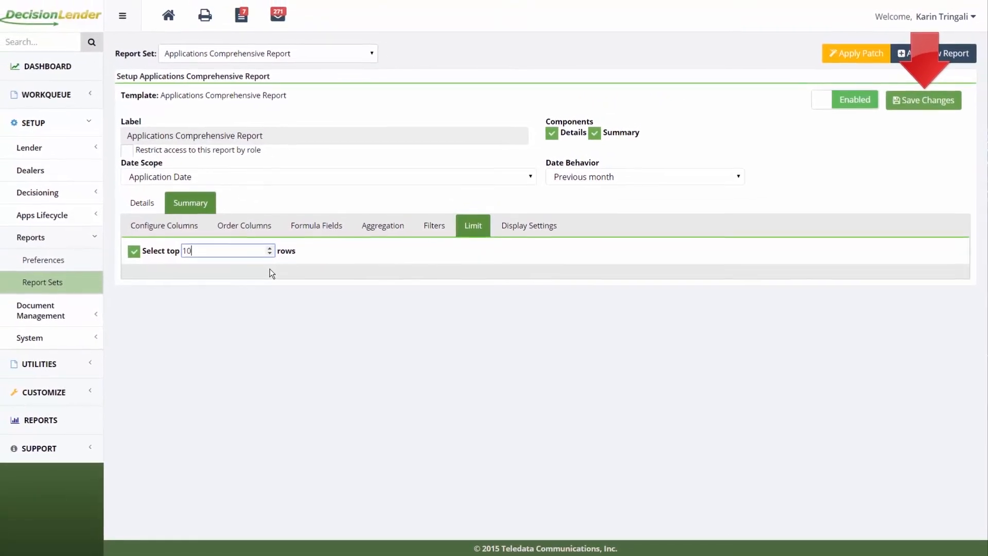
click(924, 102)
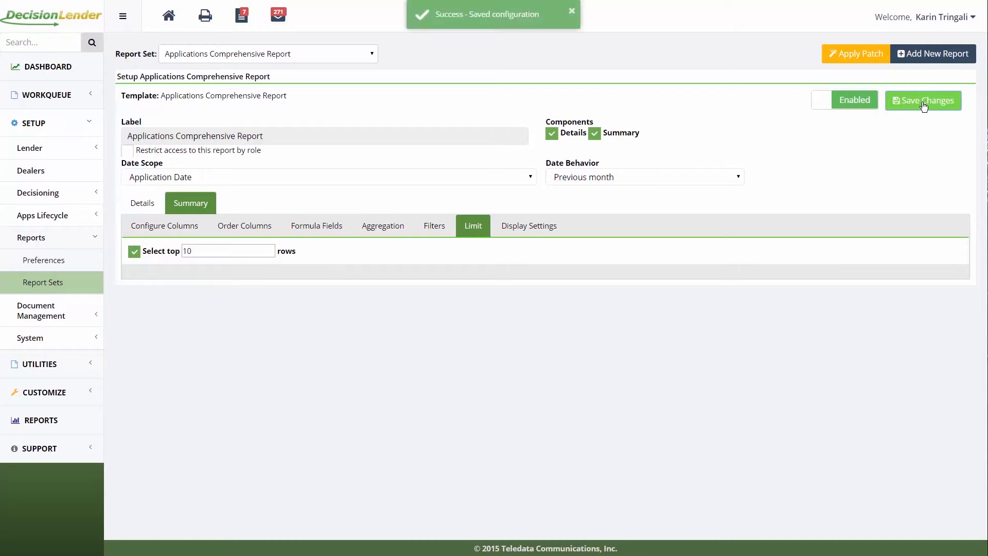
click(135, 248)
click(136, 251)
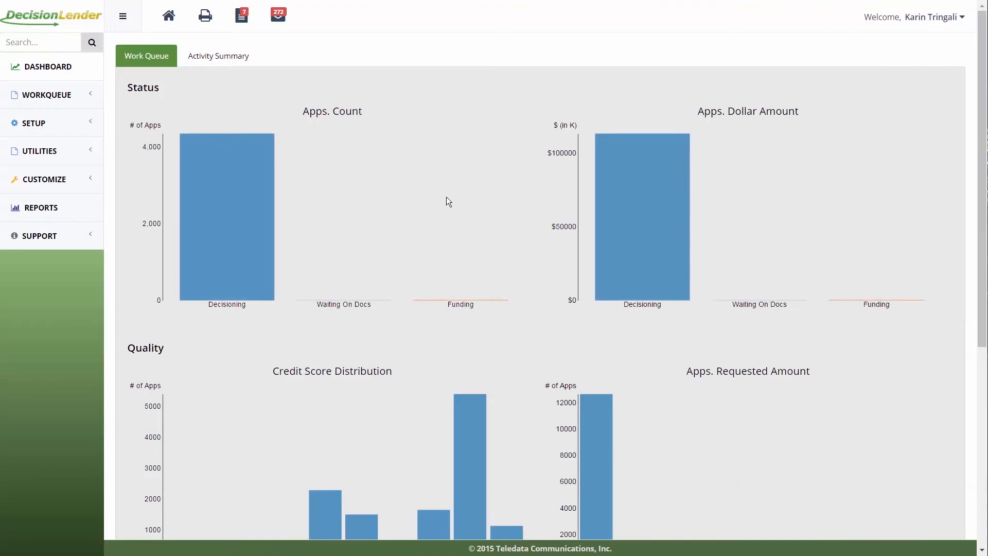
Open the Accounting Monthly Count report set in the report sets setup.
click(75, 123)
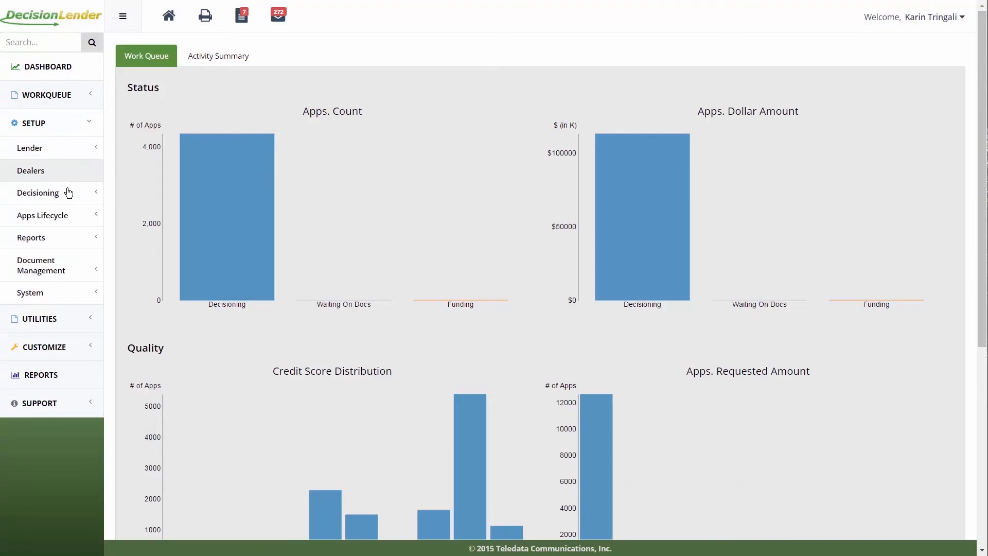
click(74, 241)
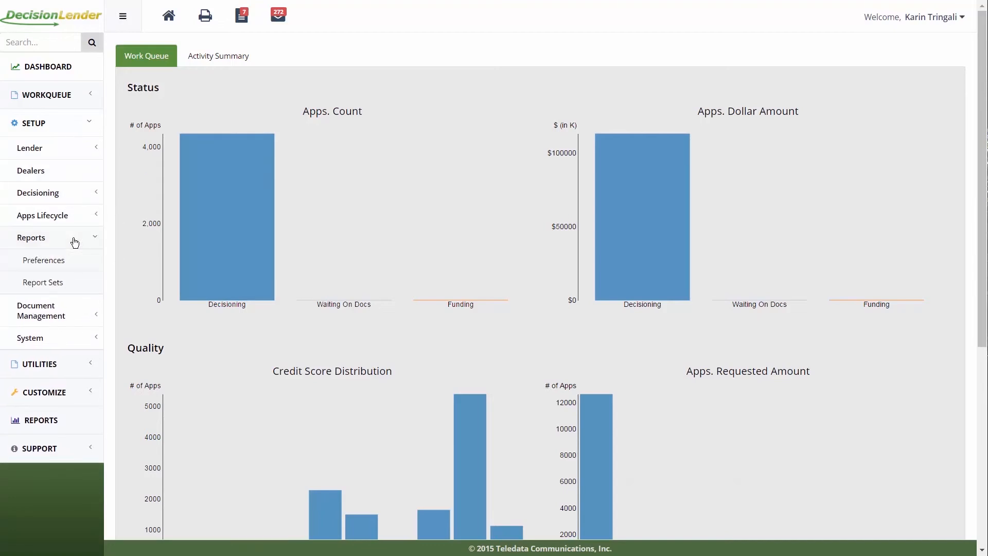
click(71, 292)
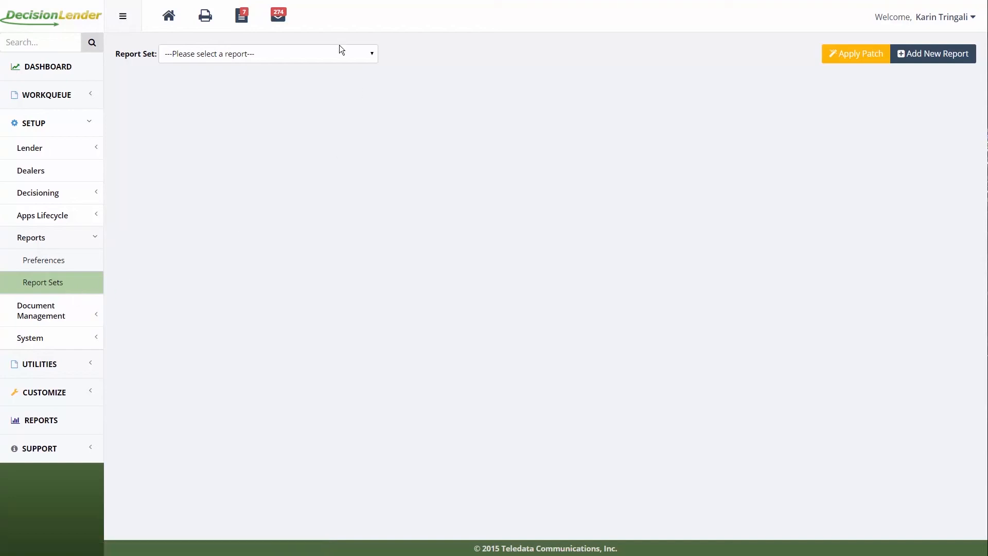
click(334, 59)
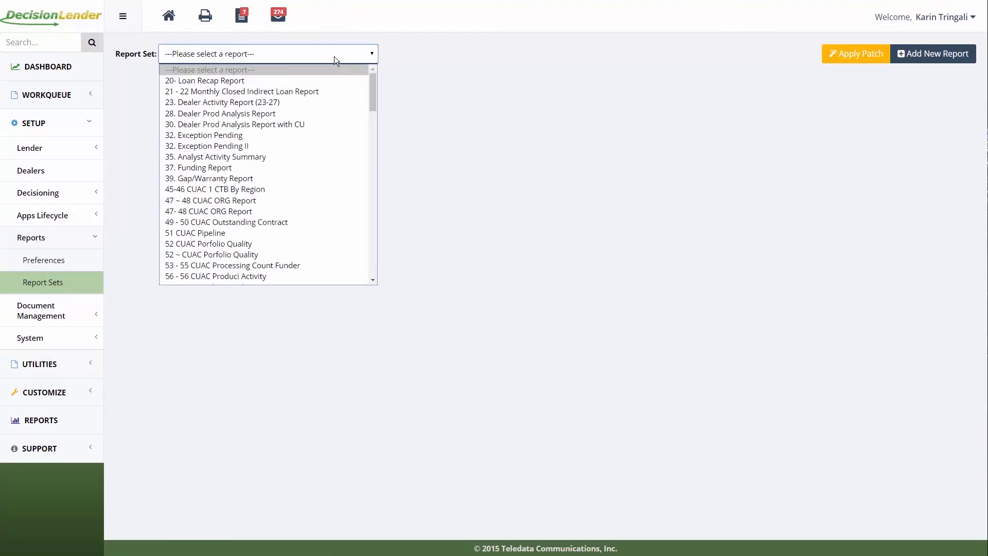
drag(371, 91, 377, 125)
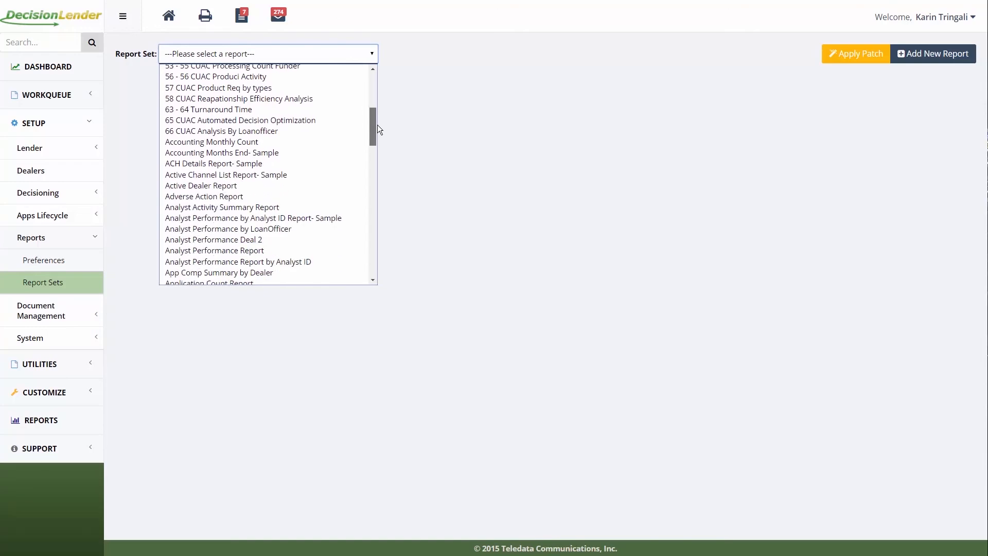
click(276, 142)
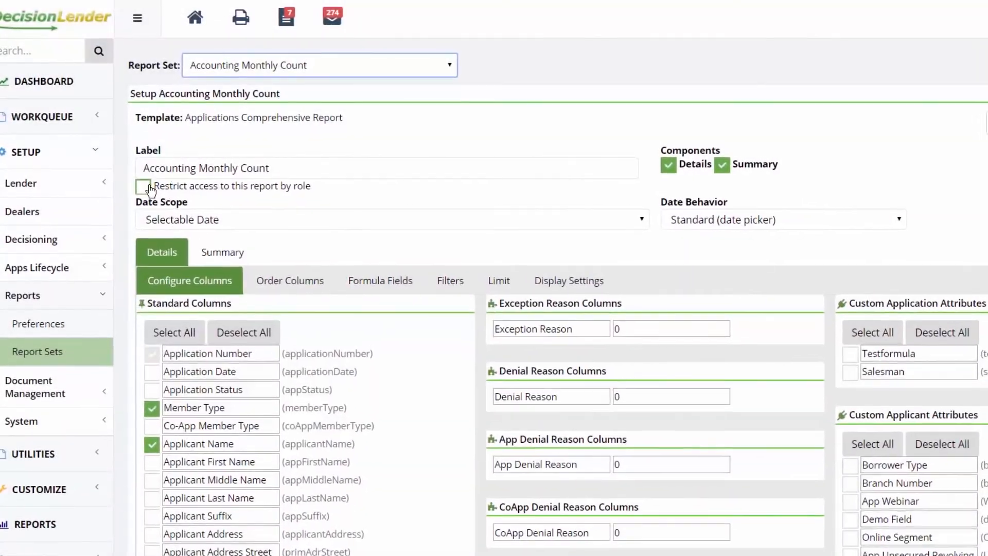
Restrict access to the Accounting Monthly Count report by role and save the changes.
click(144, 186)
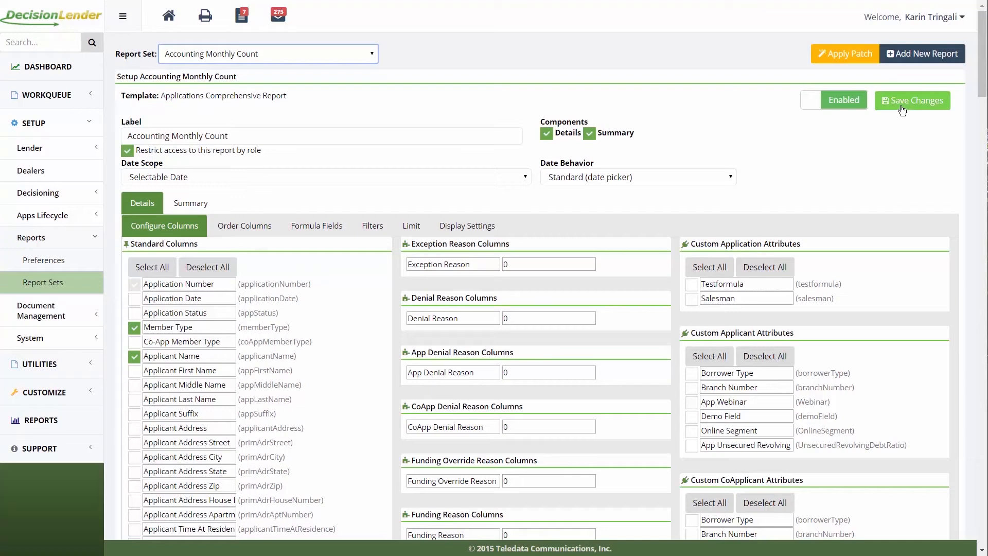
click(905, 102)
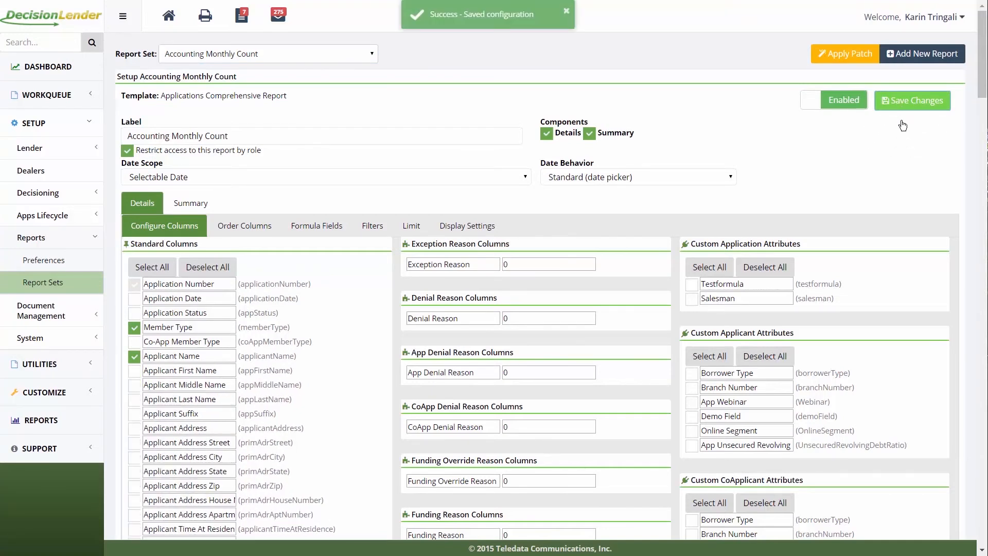